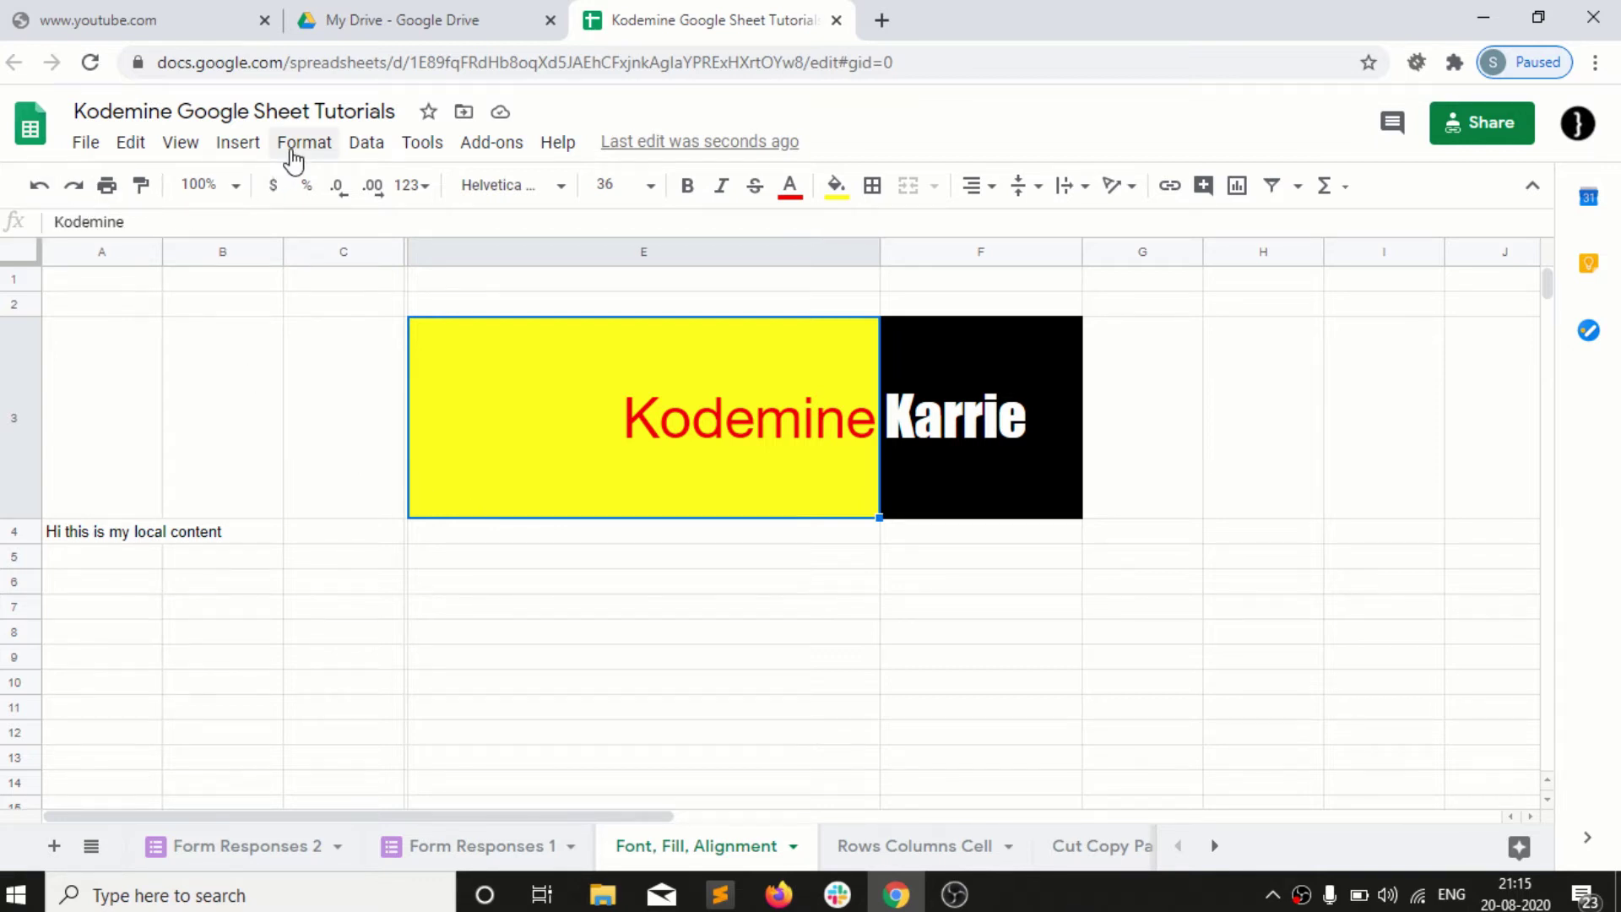
Open the Insert menu in Google Sheets to reach the Form option
{"action": "left_click", "coordinate": [239, 144]}
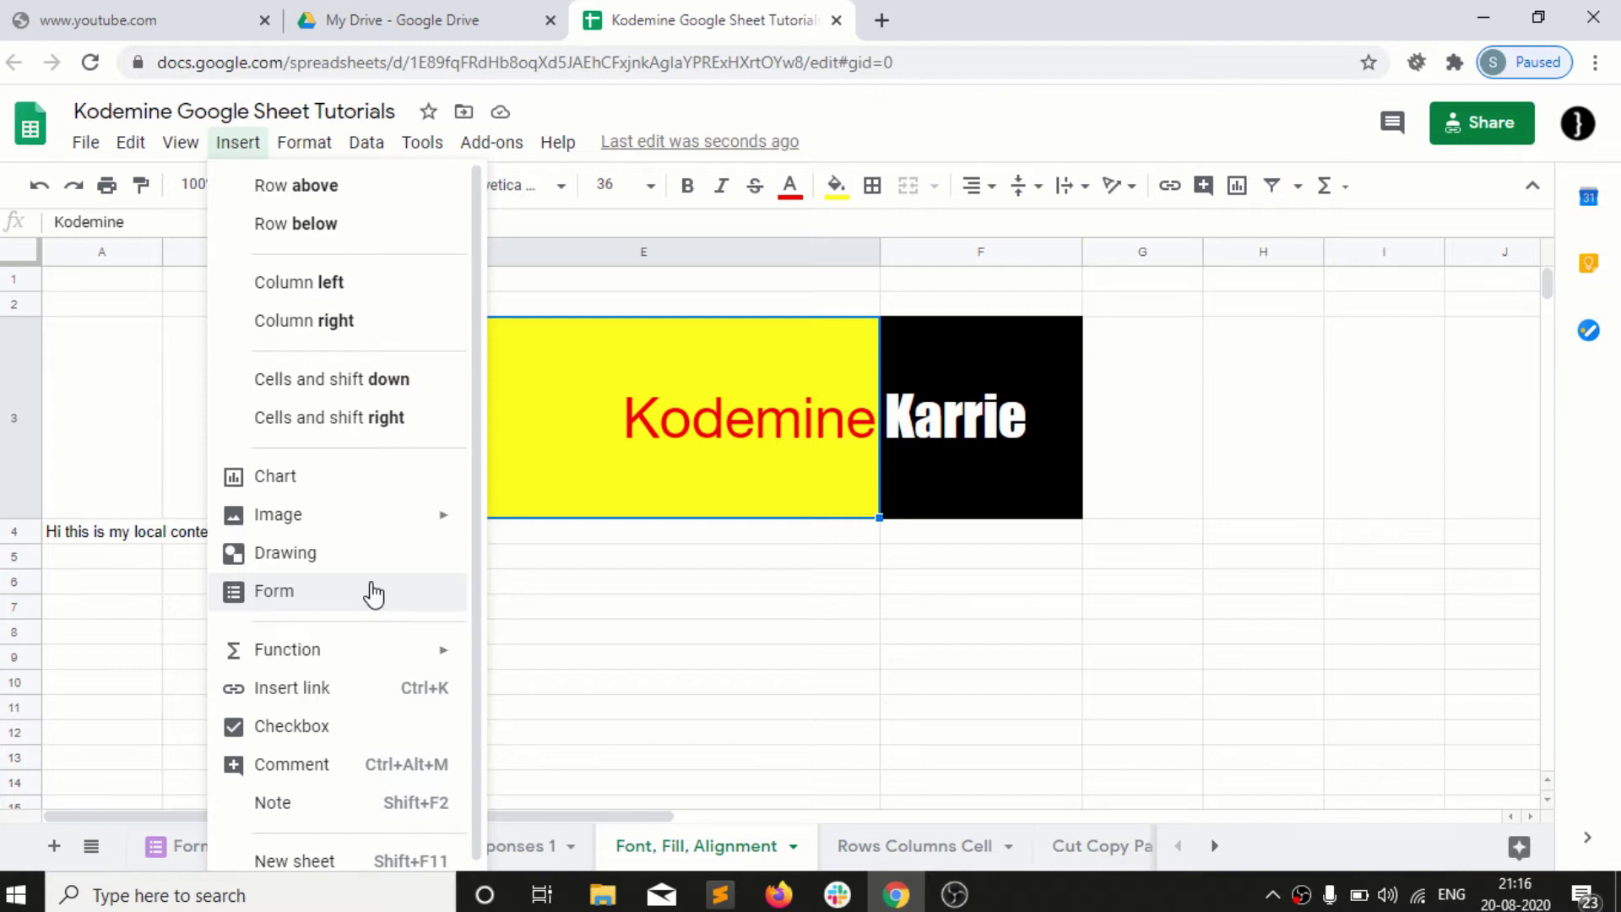
Create a new form asking 'What is Kodemine Platform ?' with first option 'Gaming Platform'
{"action": "left_click", "coordinate": [254, 146]}
{"action": "left_click", "coordinate": [253, 145]}
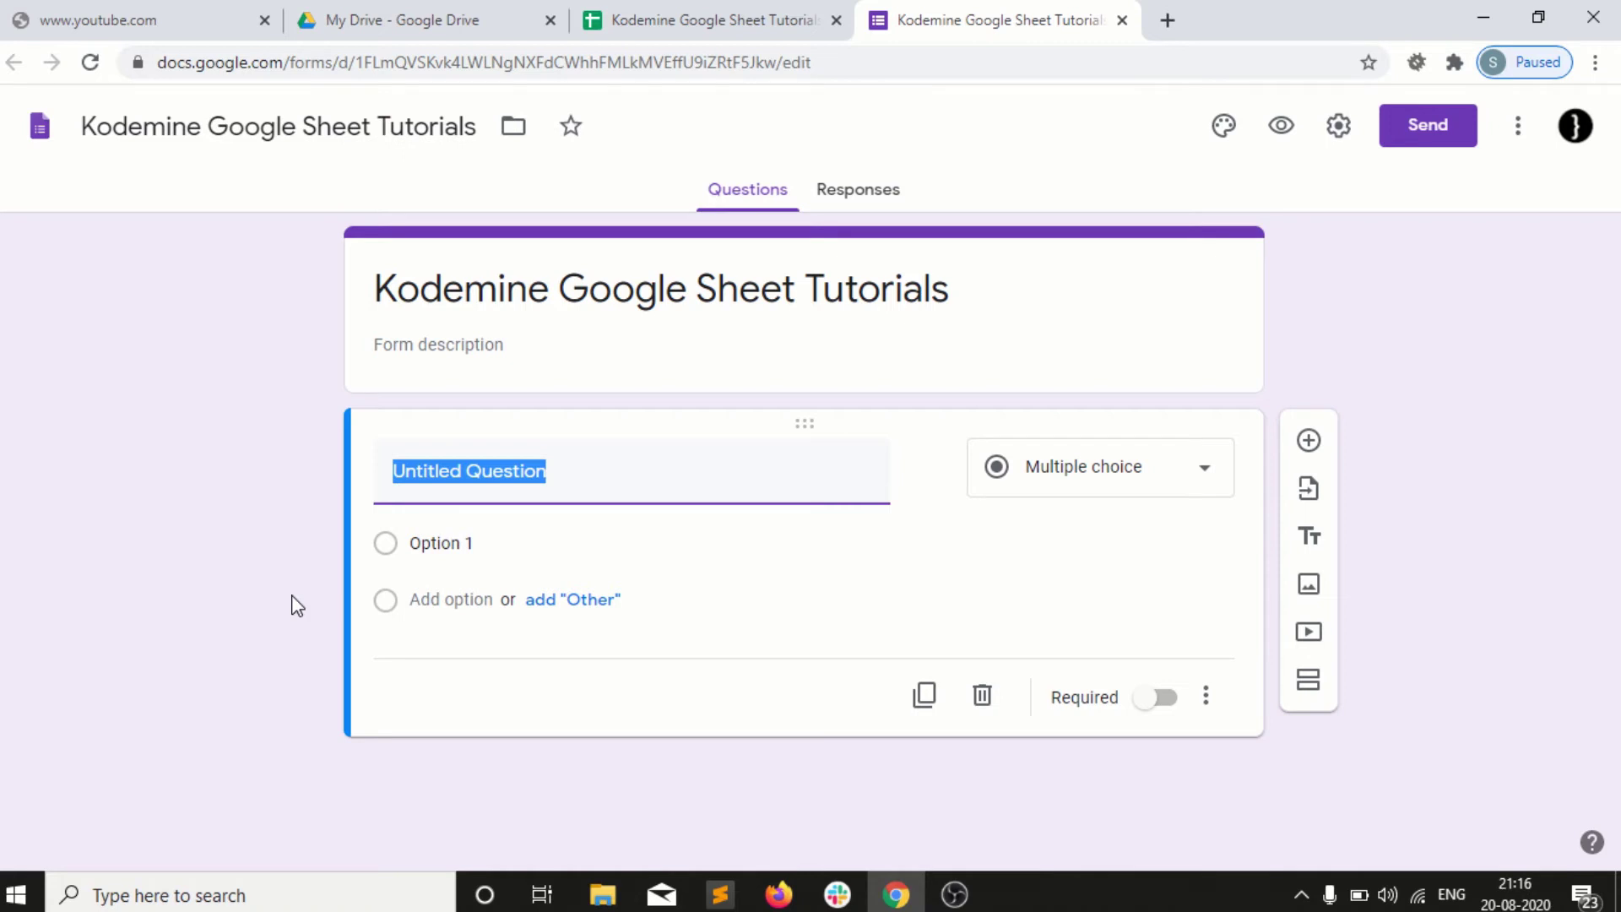
{"action": "type", "text": "W"}
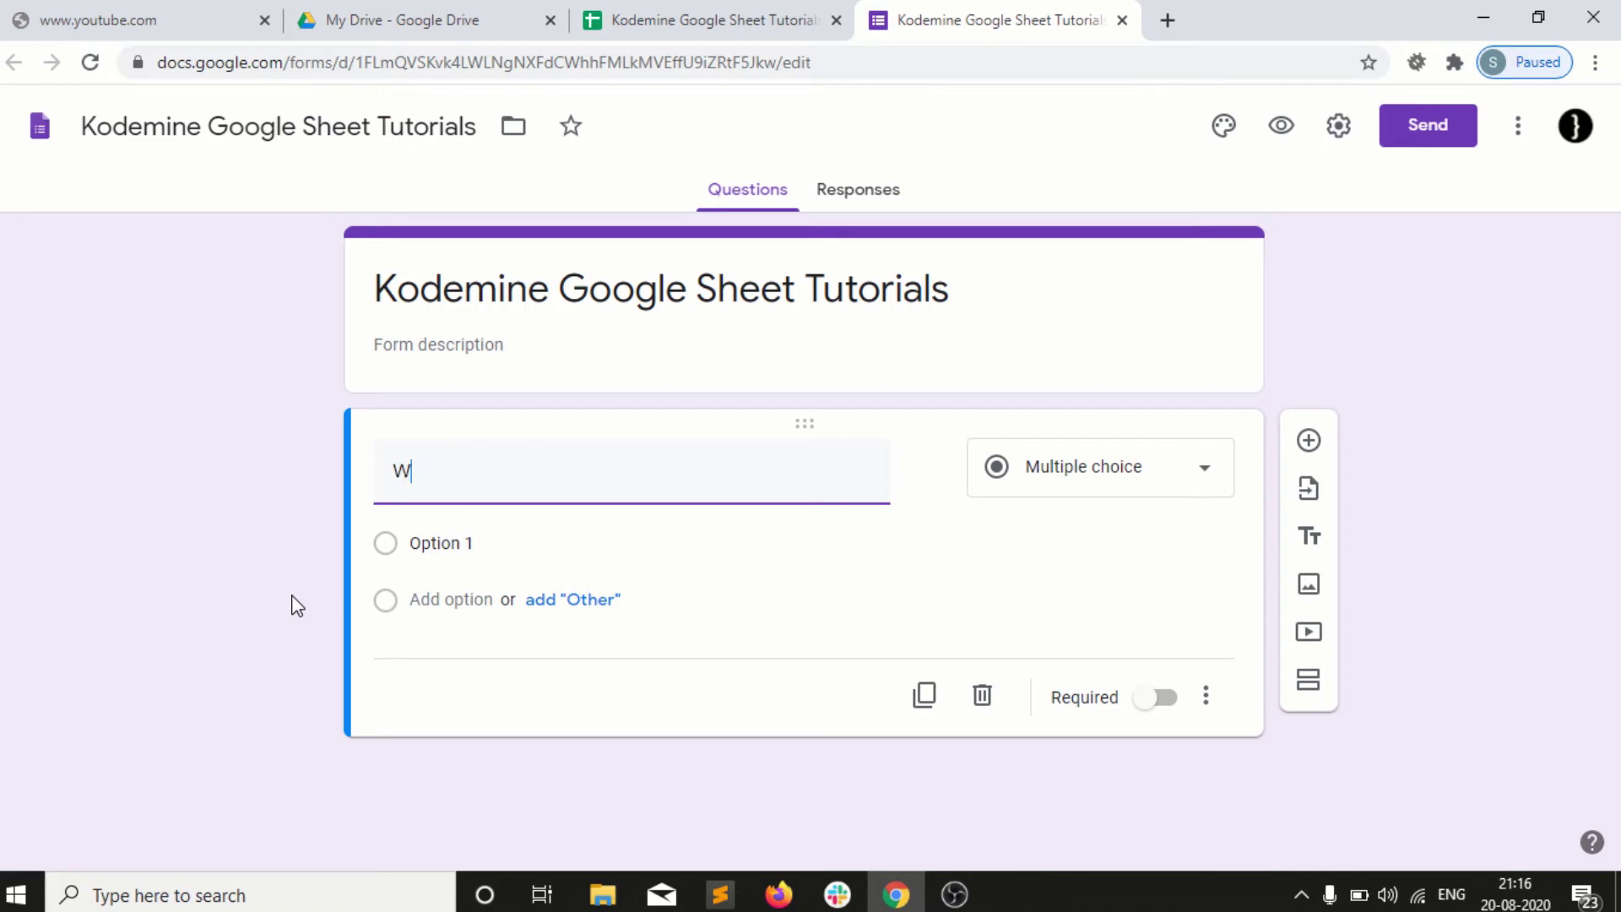
{"action": "type", "text": "hat is Kodemine Platform ?"}
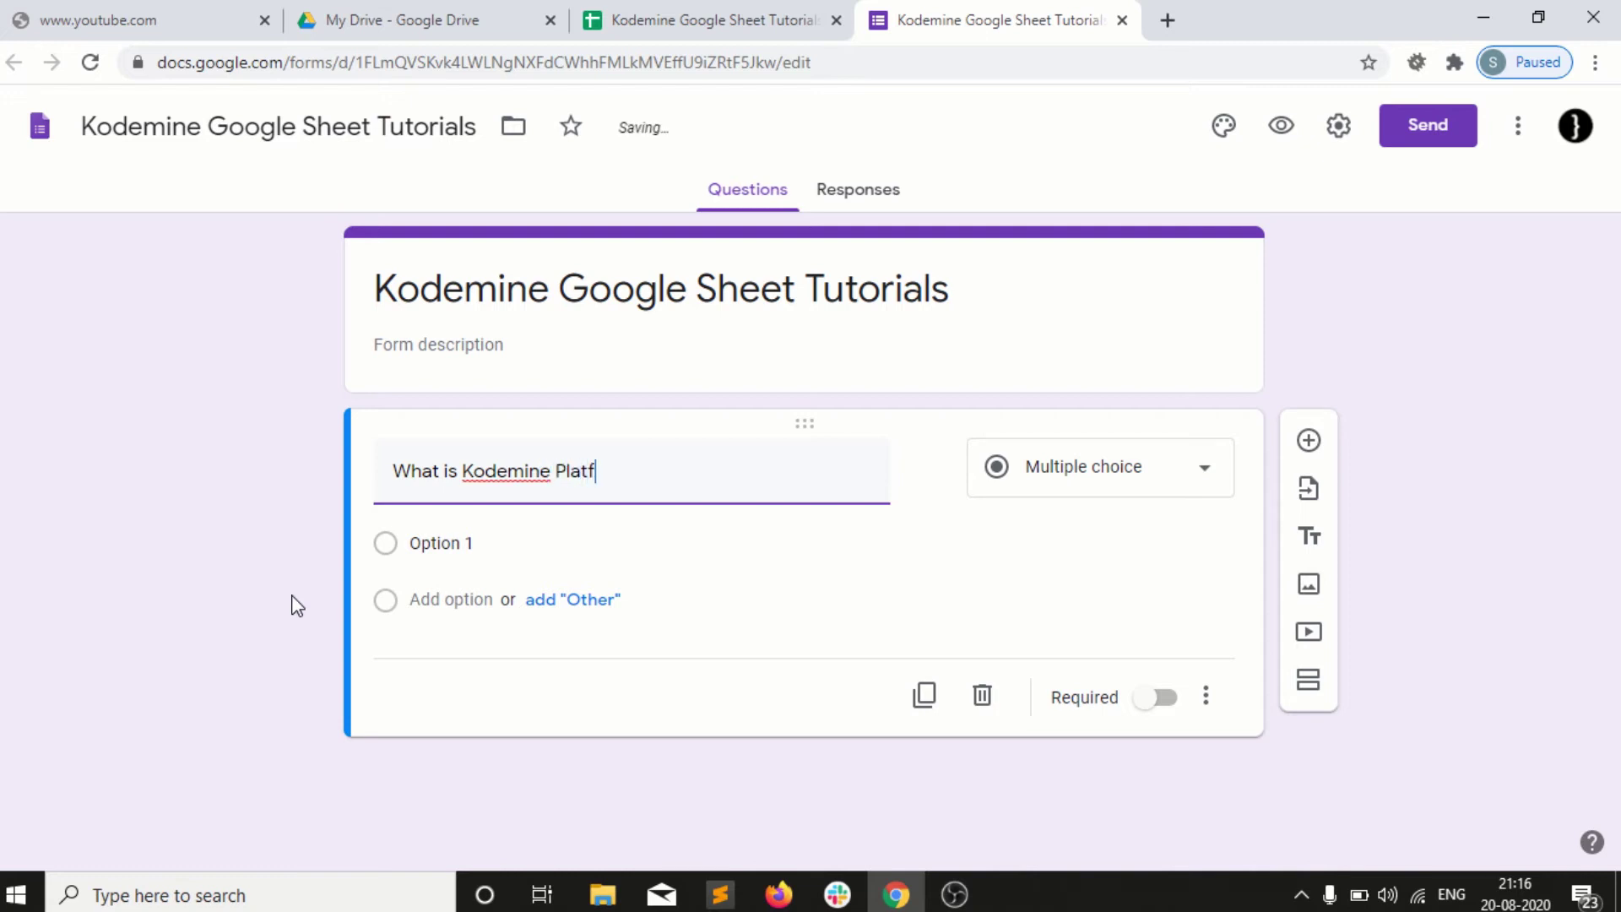
{"action": "left_click", "coordinate": [412, 543]}
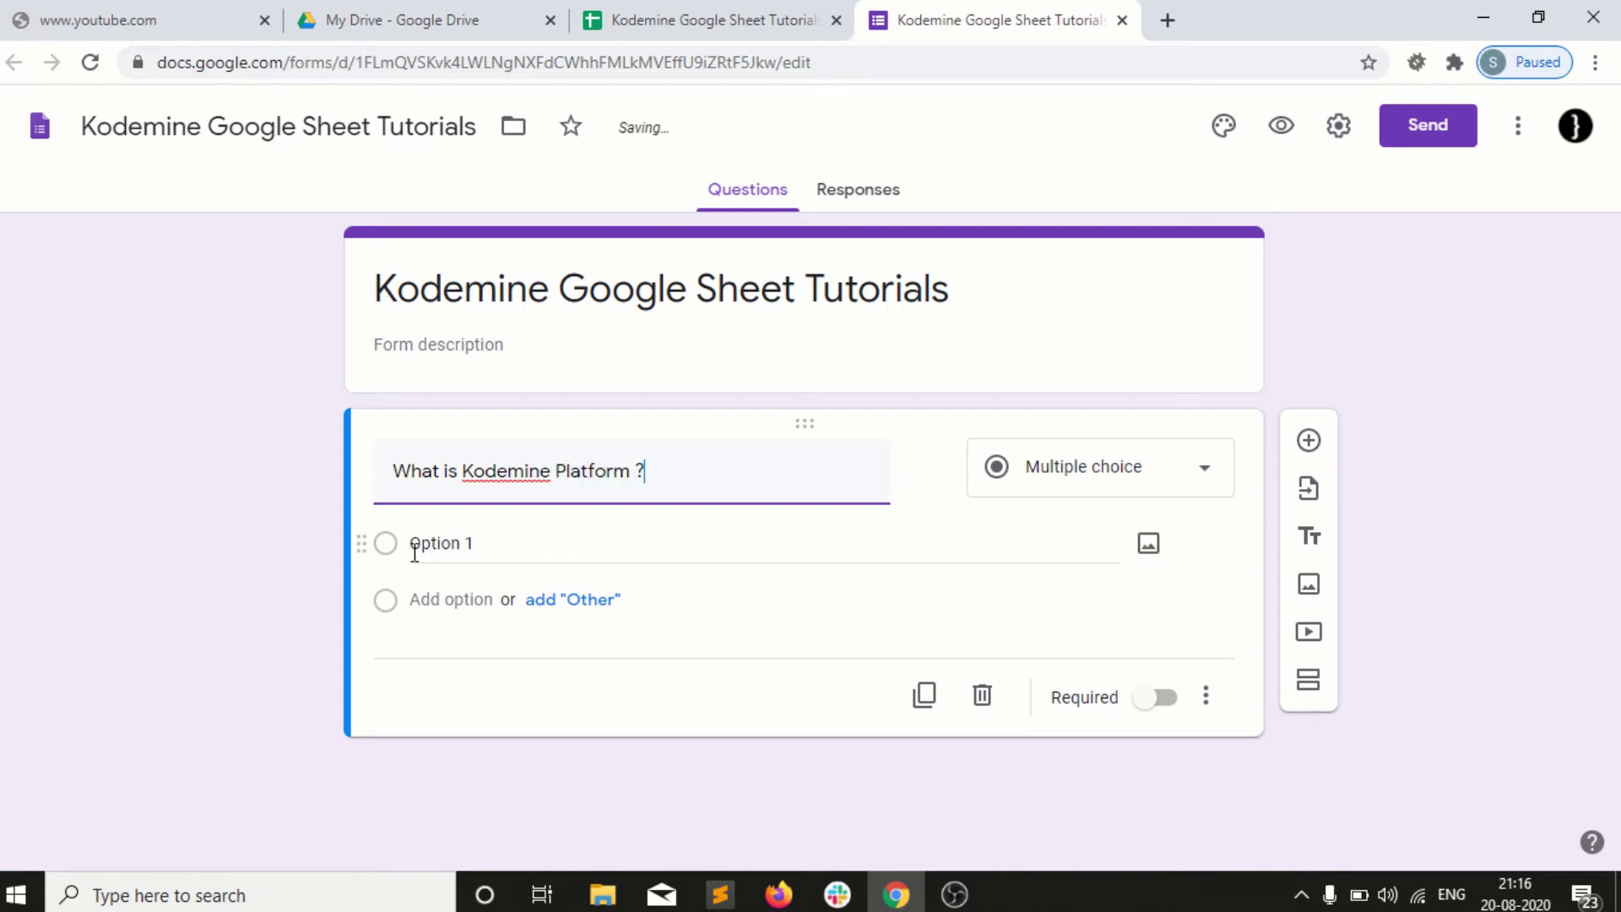
{"action": "left_click", "coordinate": [459, 549], "text": "shift"}
{"action": "left_click", "coordinate": [482, 545], "text": "shift"}
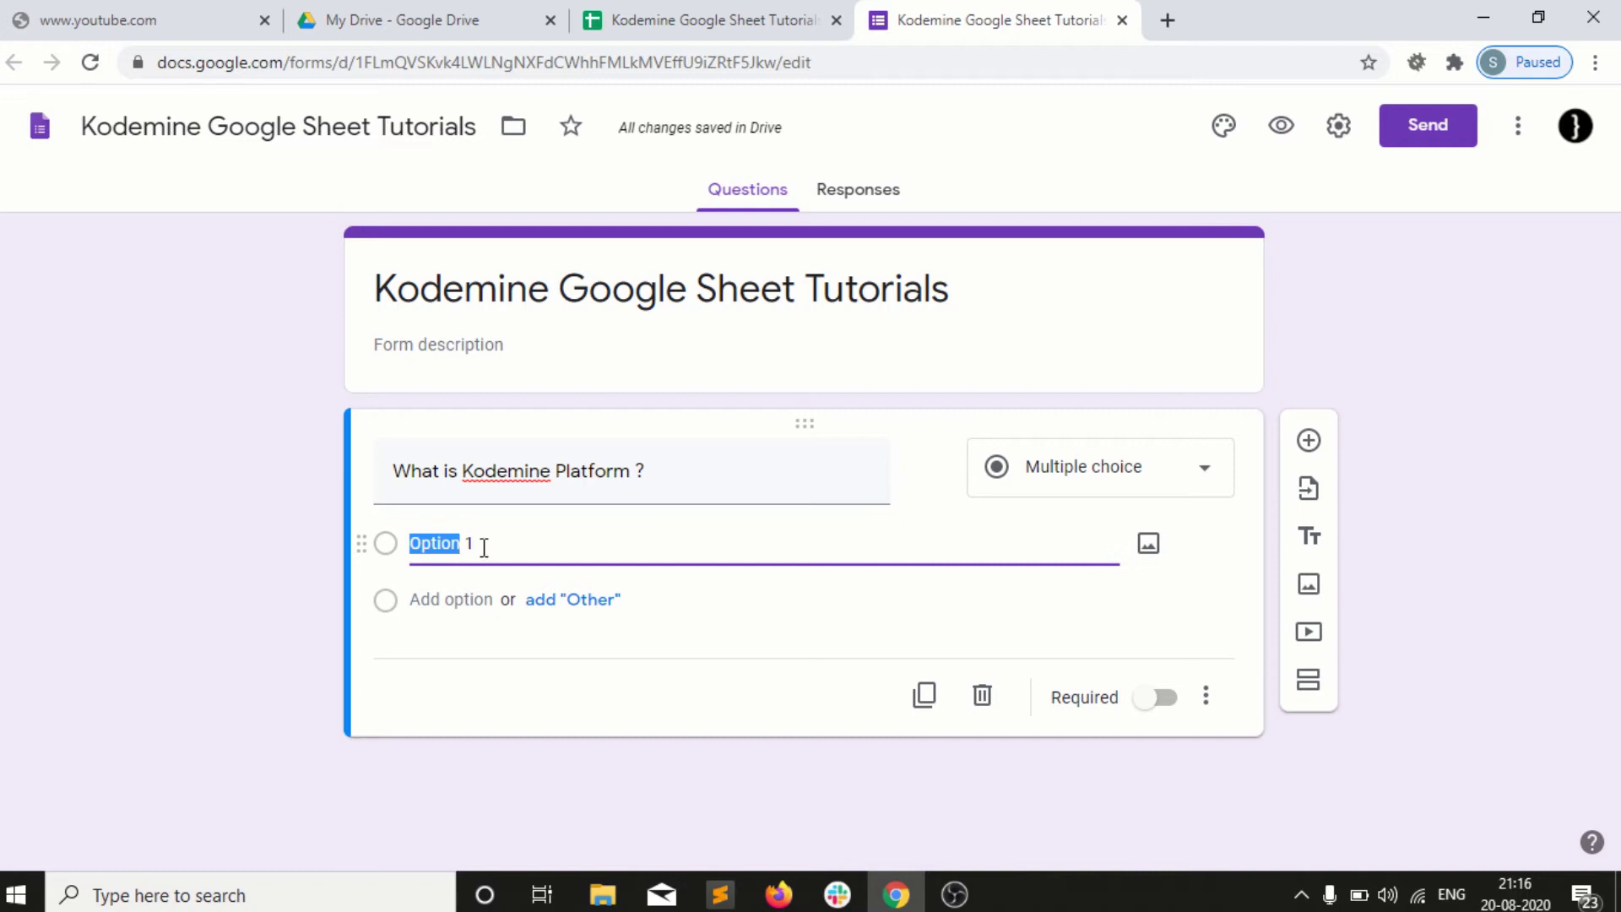
{"action": "type", "text": "Gaming Platform"}
Add a second answer option 'Online Learning'
{"action": "left_click", "coordinate": [454, 608]}
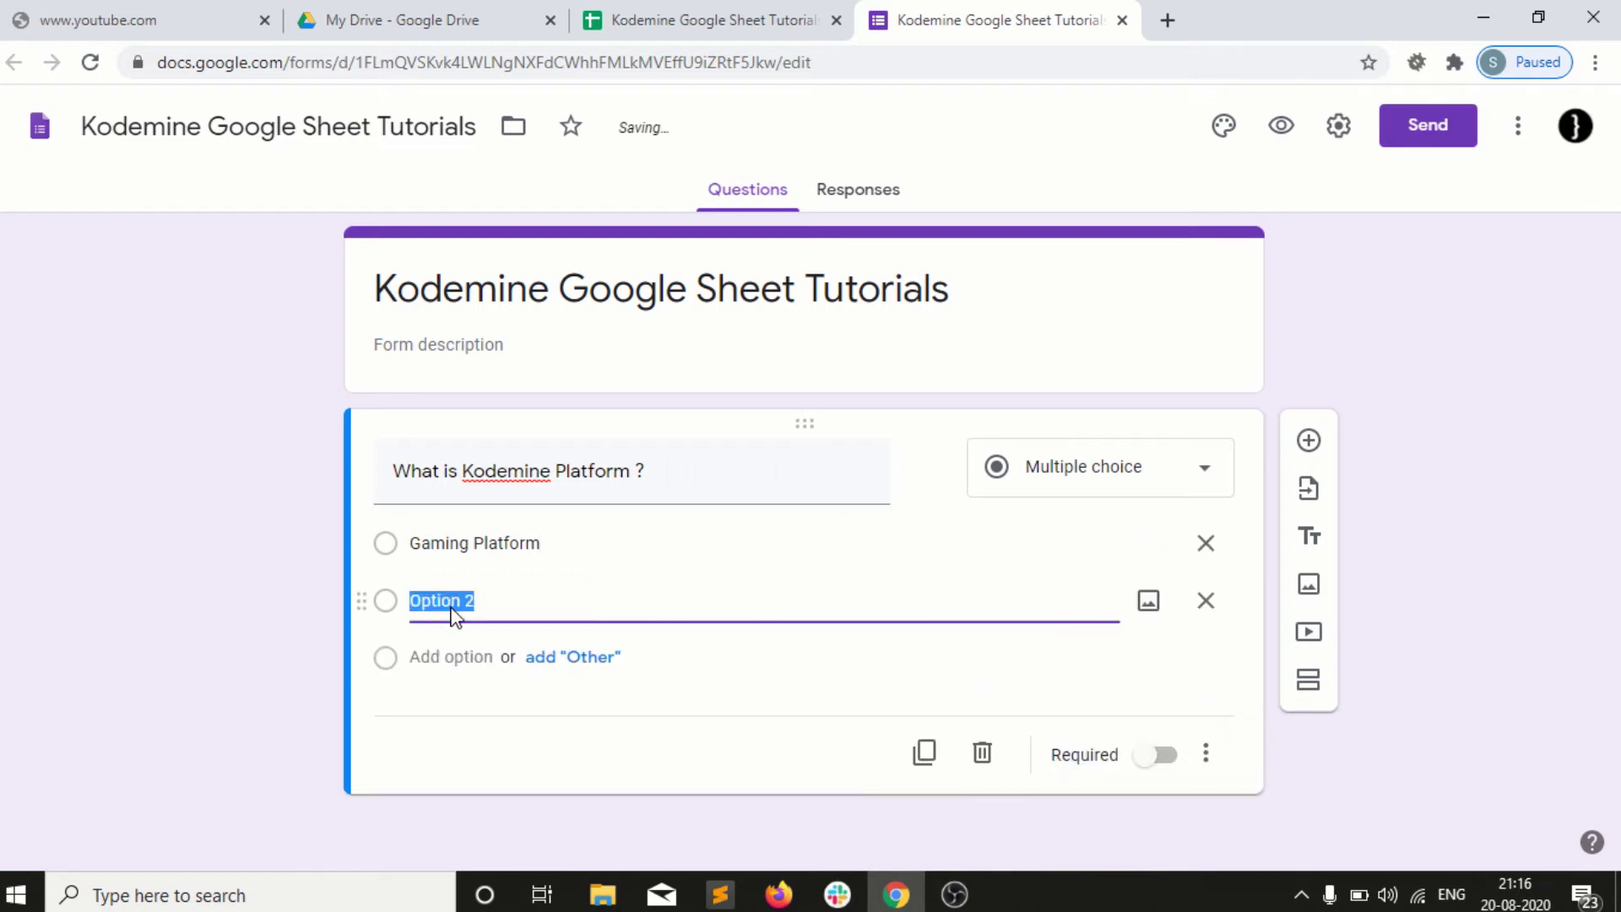
{"action": "type", "text": "online"}
{"action": "key", "text": "Home"}
{"action": "key", "text": "shift+Right"}
{"action": "type", "text": "O"}
{"action": "key", "text": "End"}
{"action": "type", "text": "Learning"}
{"action": "left_click", "coordinate": [742, 673]}
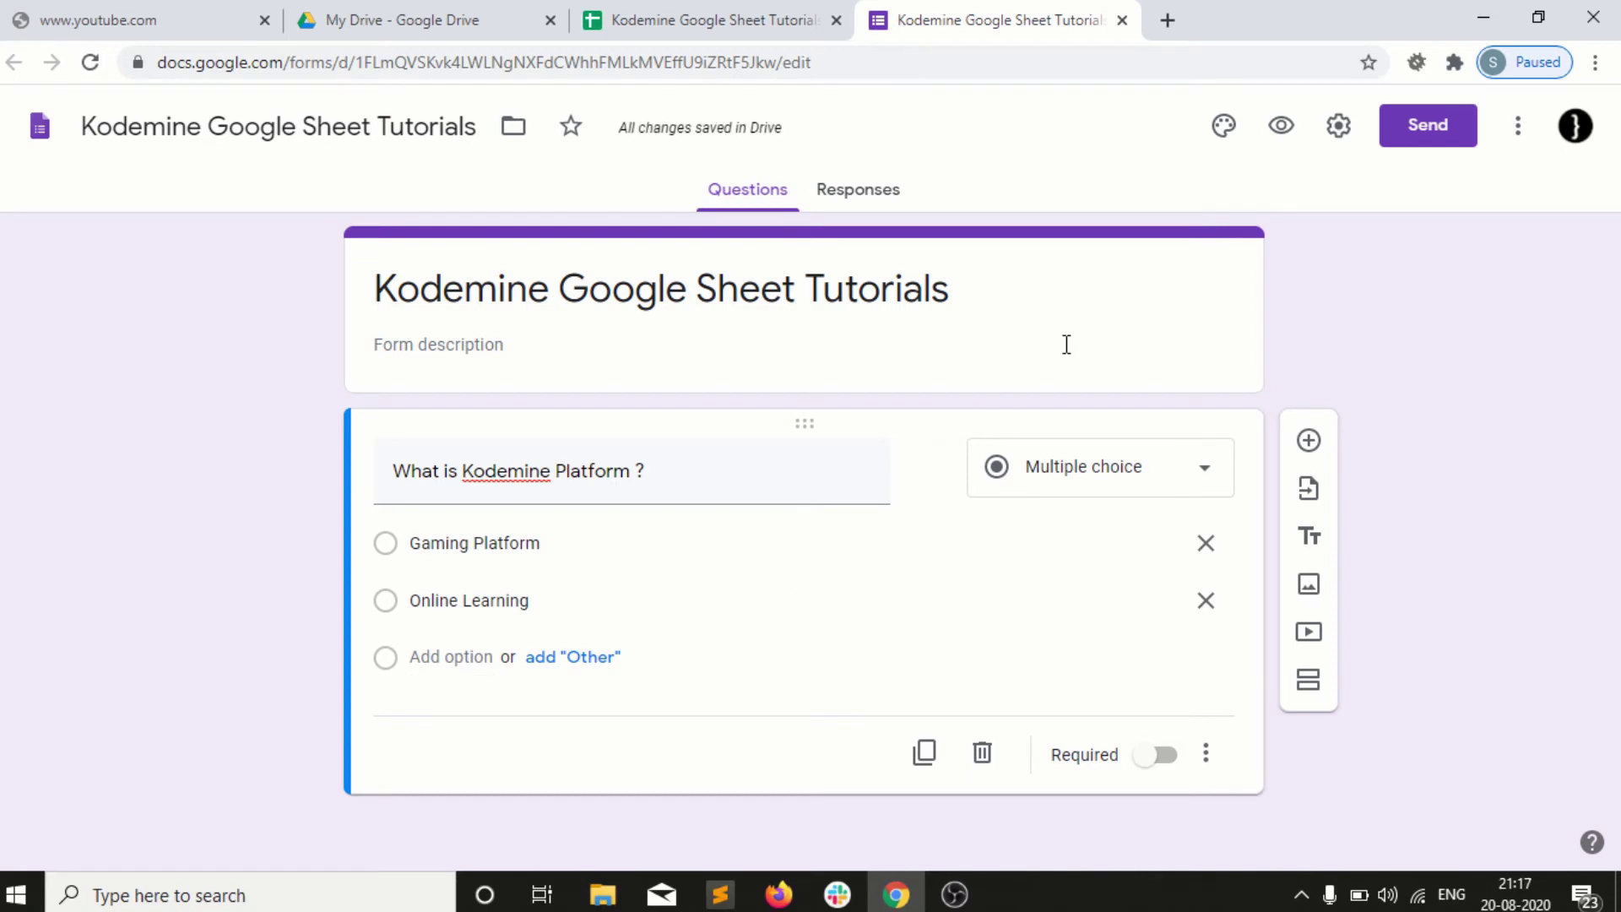
{"action": "left_click", "coordinate": [1429, 143]}
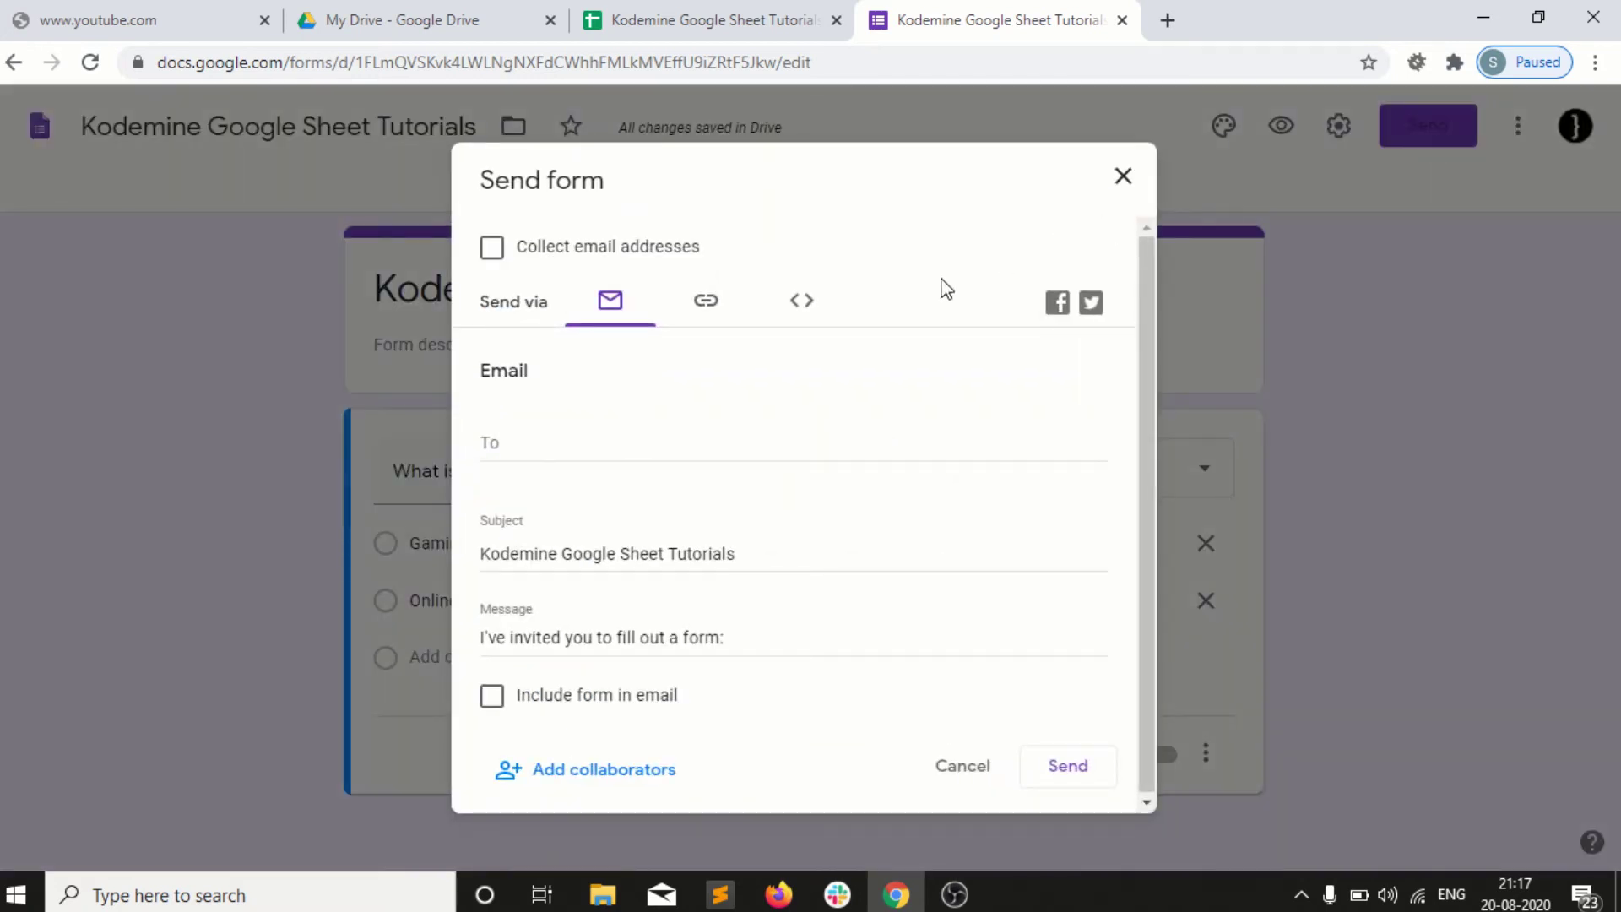
{"action": "left_click", "coordinate": [704, 320]}
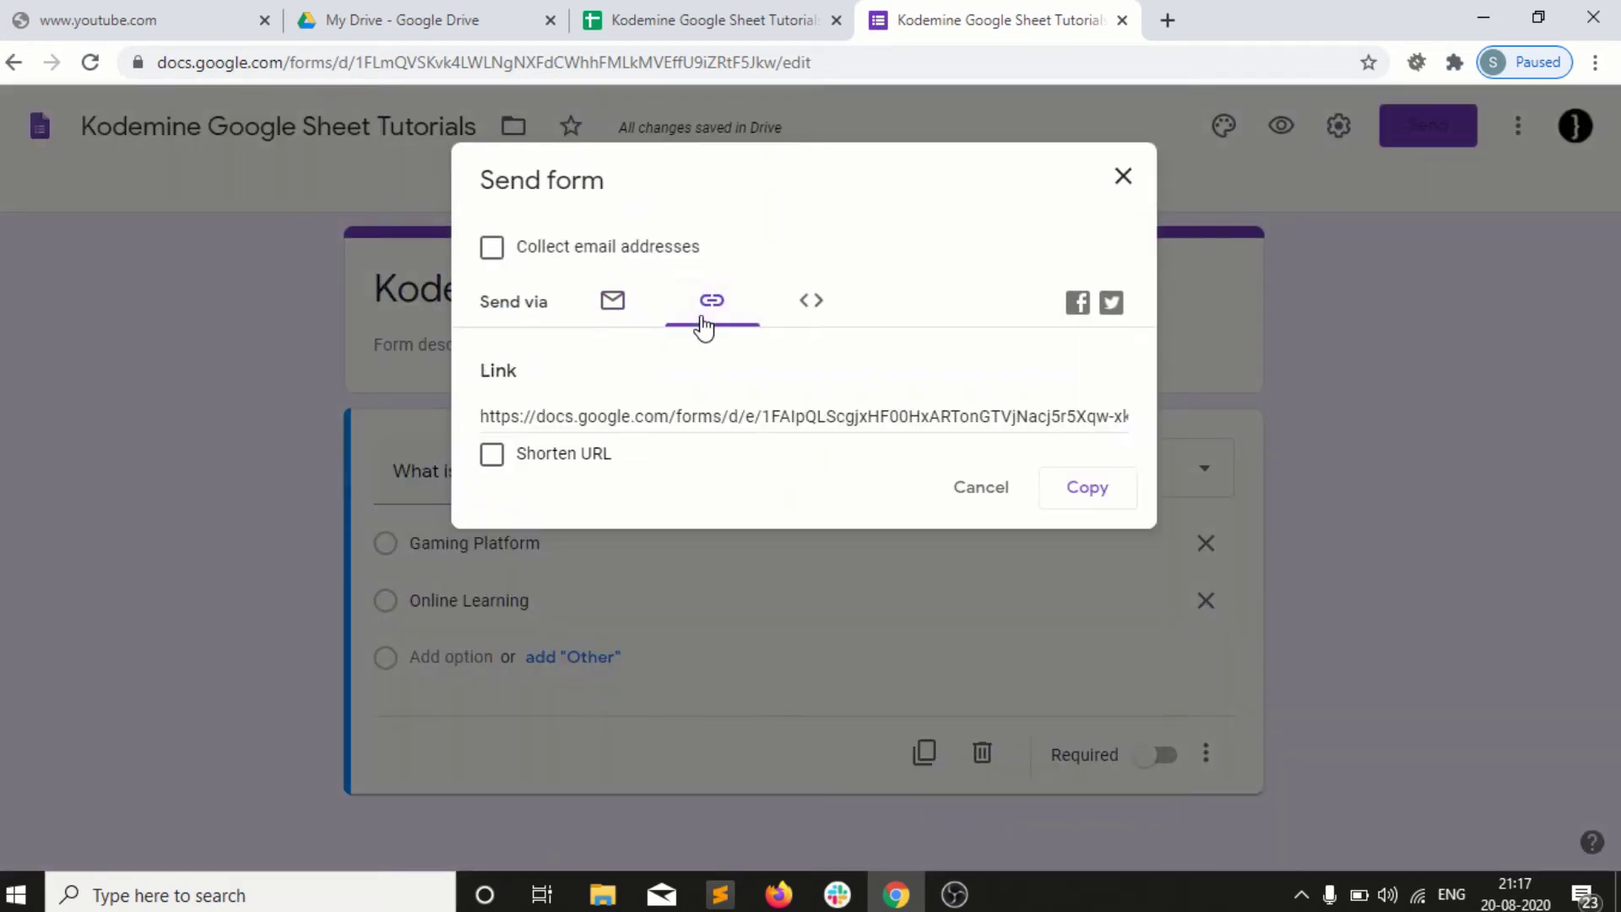
{"action": "left_click", "coordinate": [812, 302]}
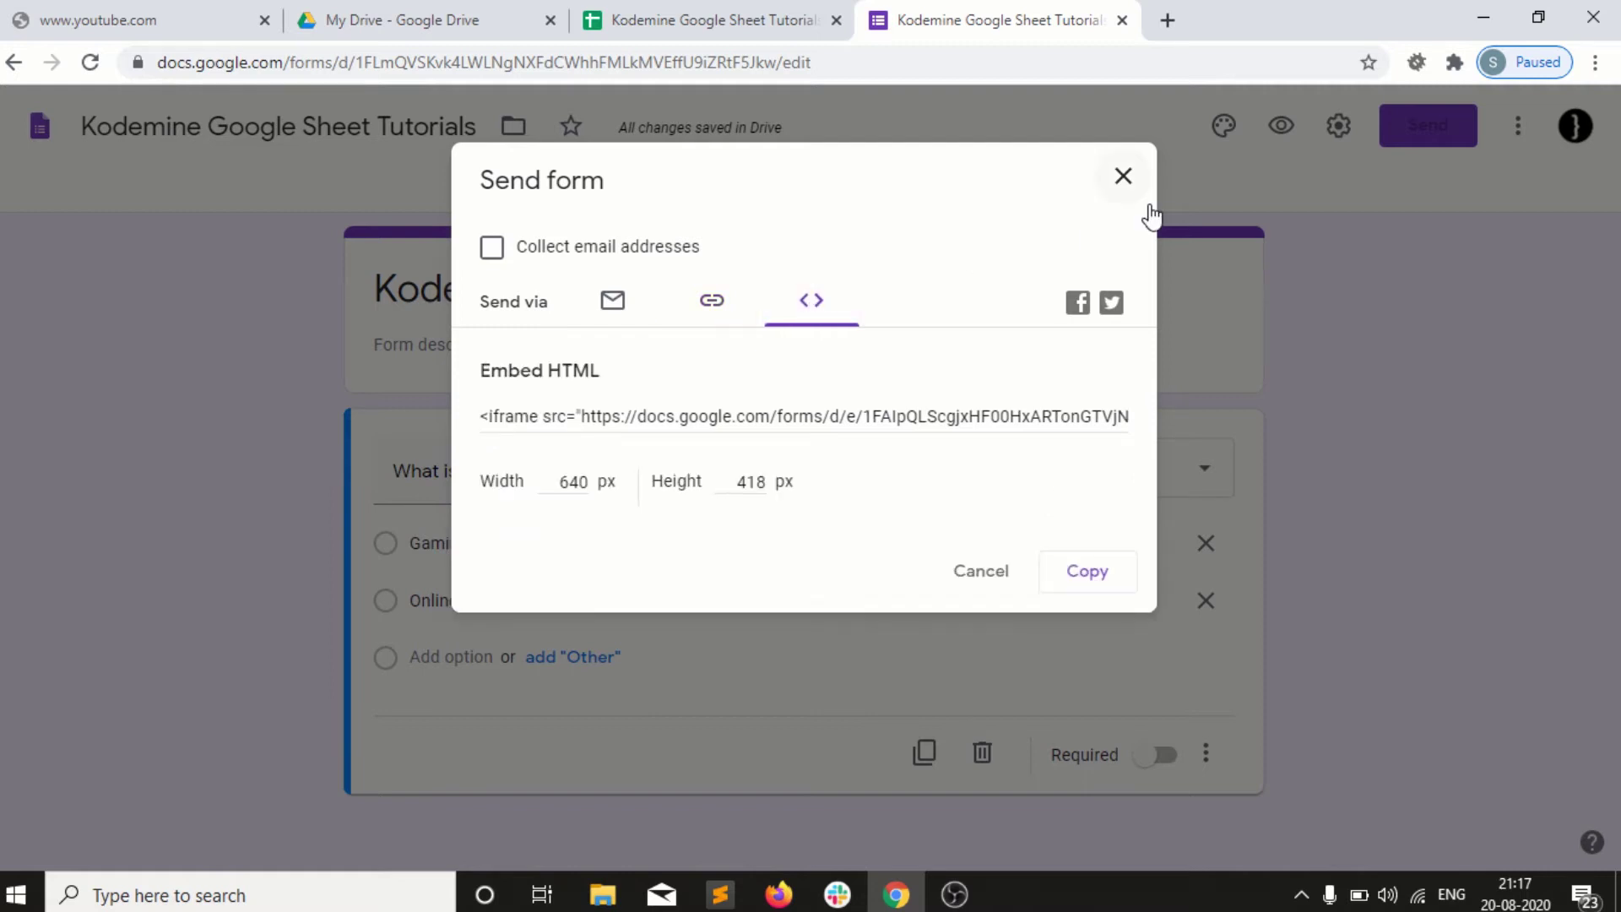
{"action": "left_click", "coordinate": [1123, 176]}
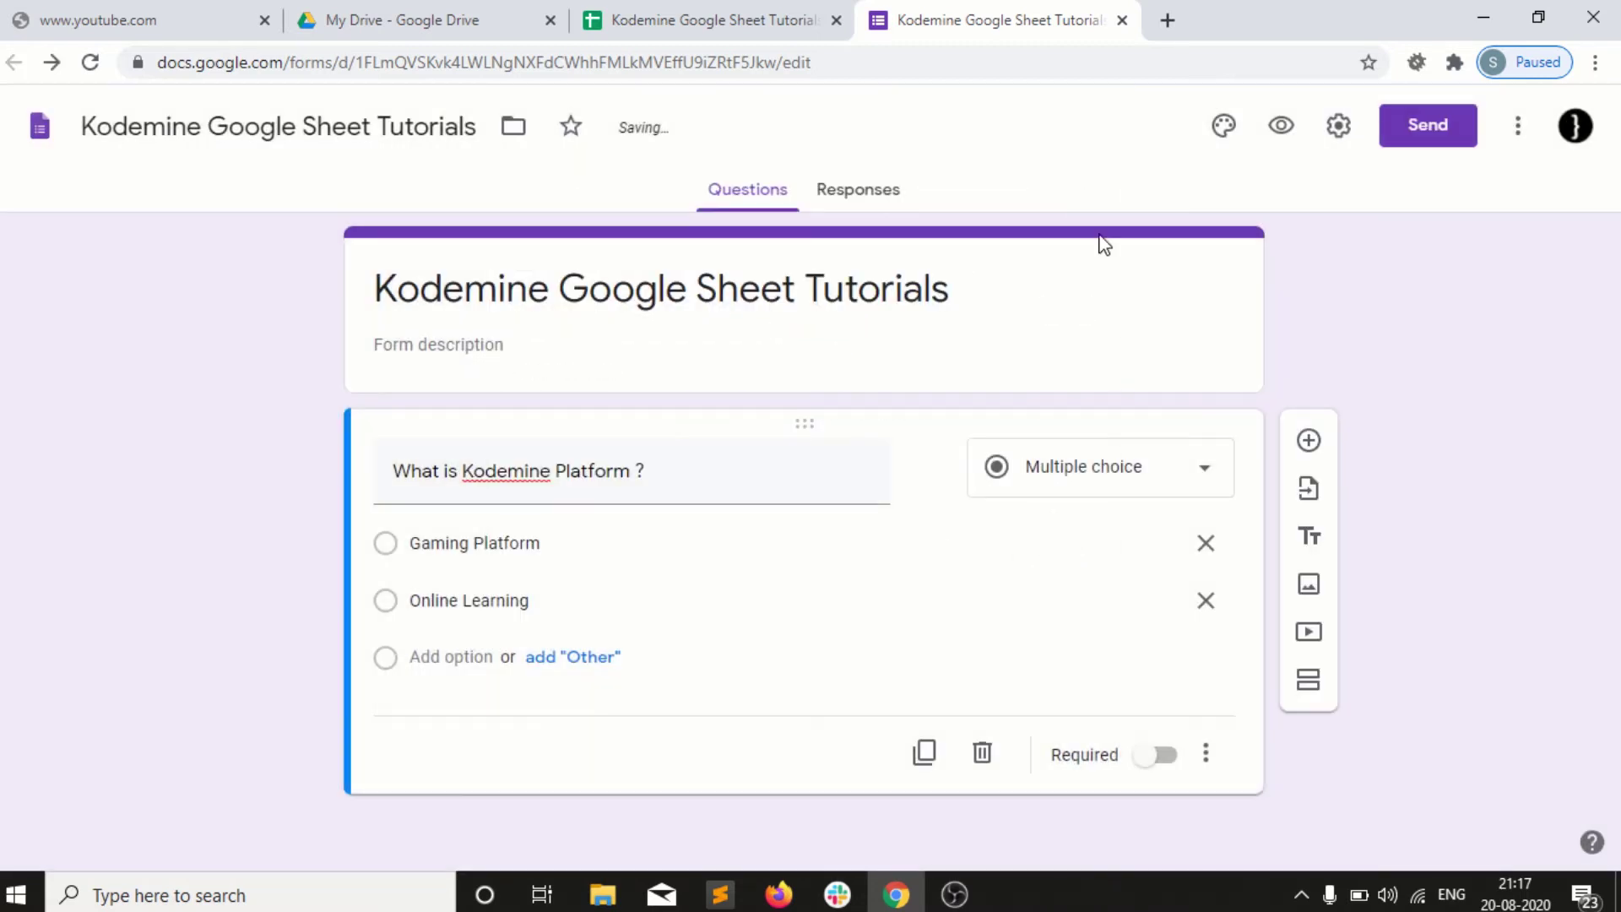
Keep the question type set to Multiple choice
{"action": "left_click", "coordinate": [1107, 476]}
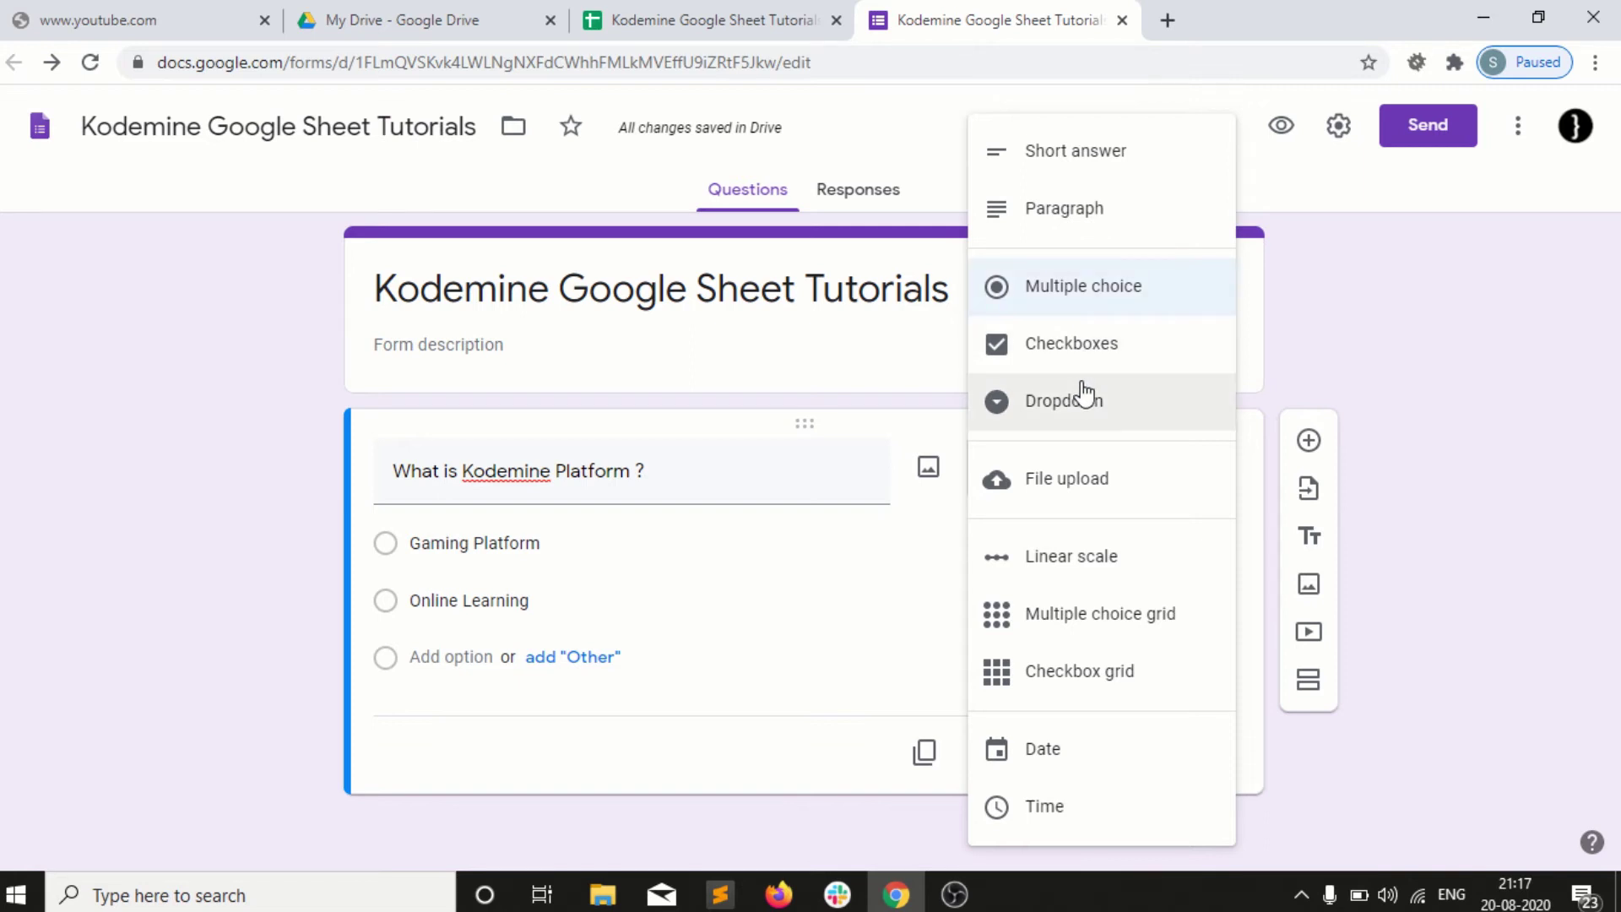
{"action": "left_click", "coordinate": [1298, 380]}
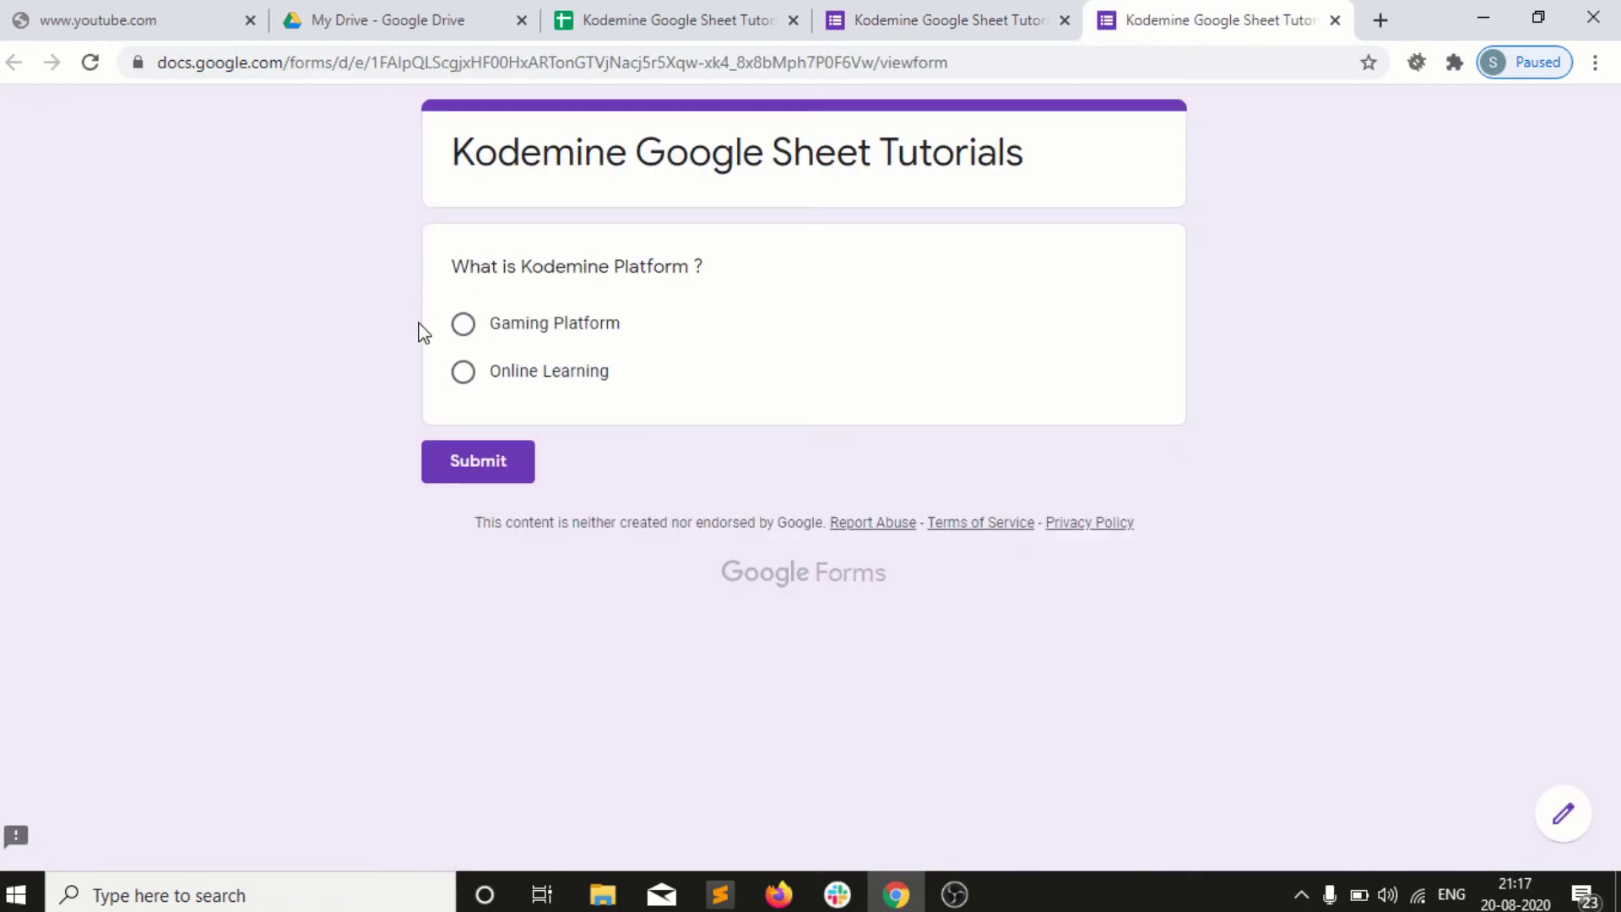
Submit a response choosing 'Online Learning', then return to the form editor
{"action": "left_click", "coordinate": [463, 374]}
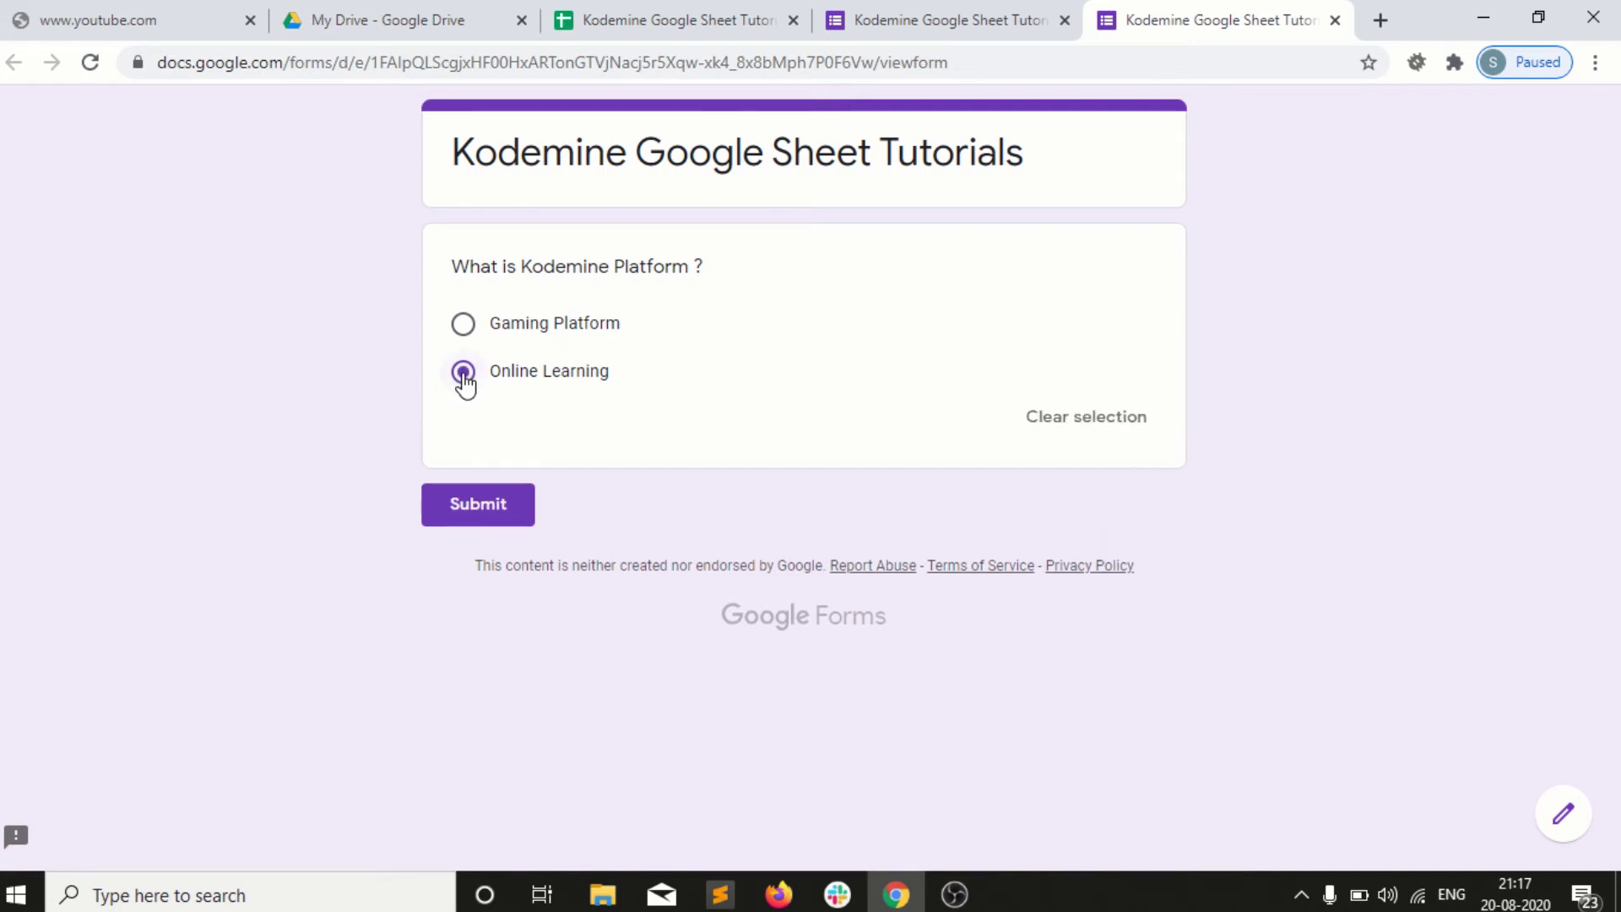
{"action": "left_click", "coordinate": [474, 507]}
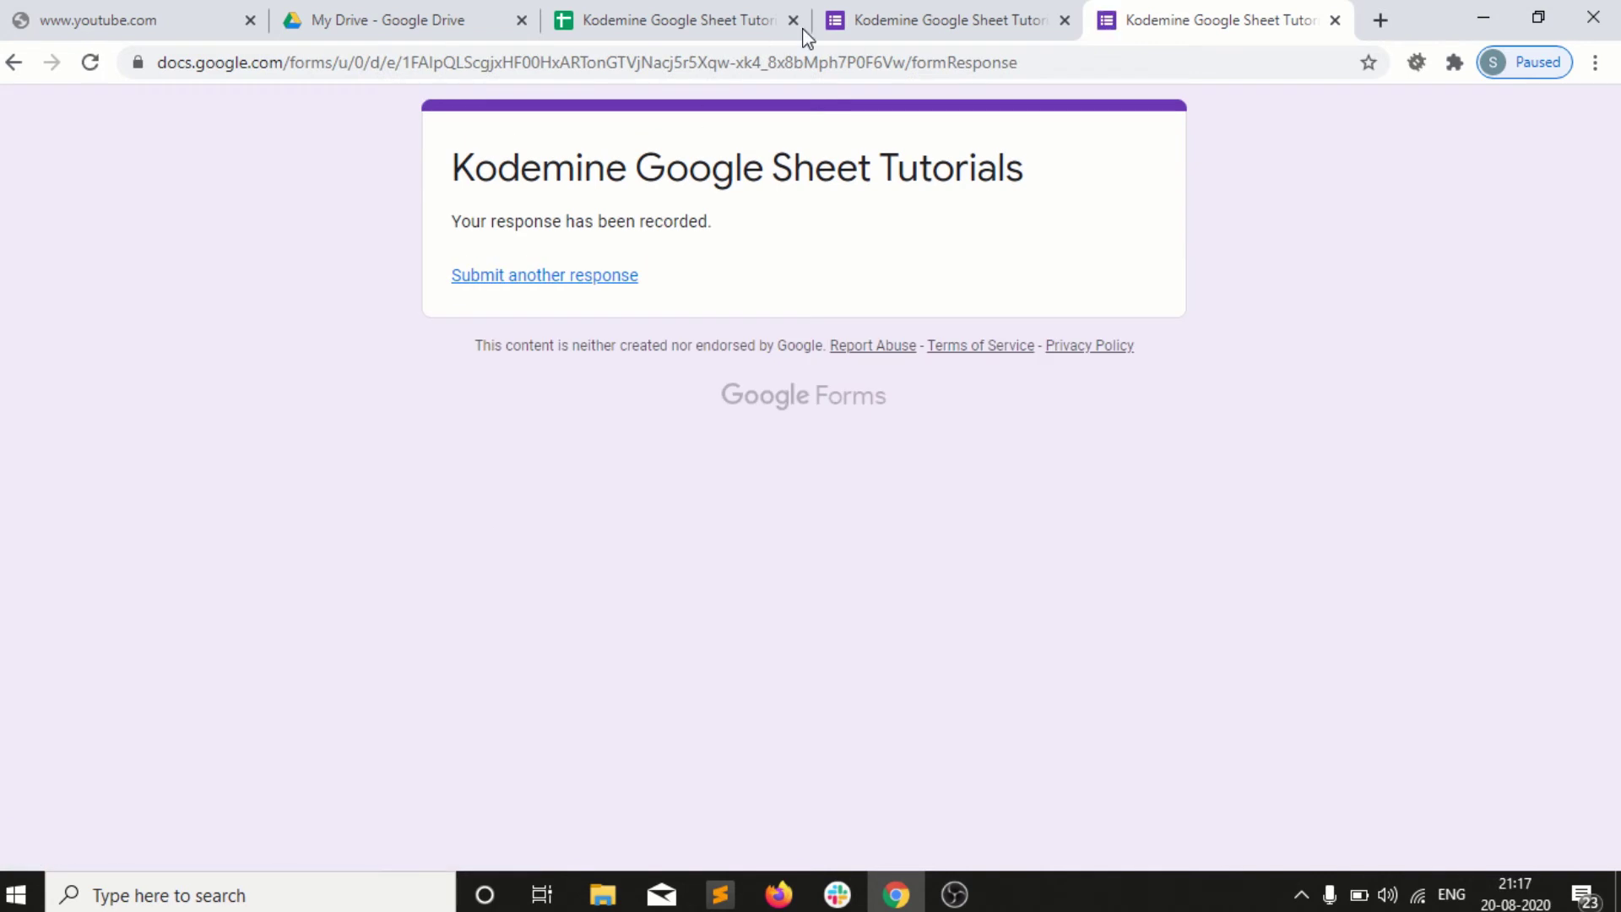
{"action": "left_click", "coordinate": [894, 17]}
Review the single 'Online Learning' response in the Question, Individual and Summary views
{"action": "left_click", "coordinate": [835, 193]}
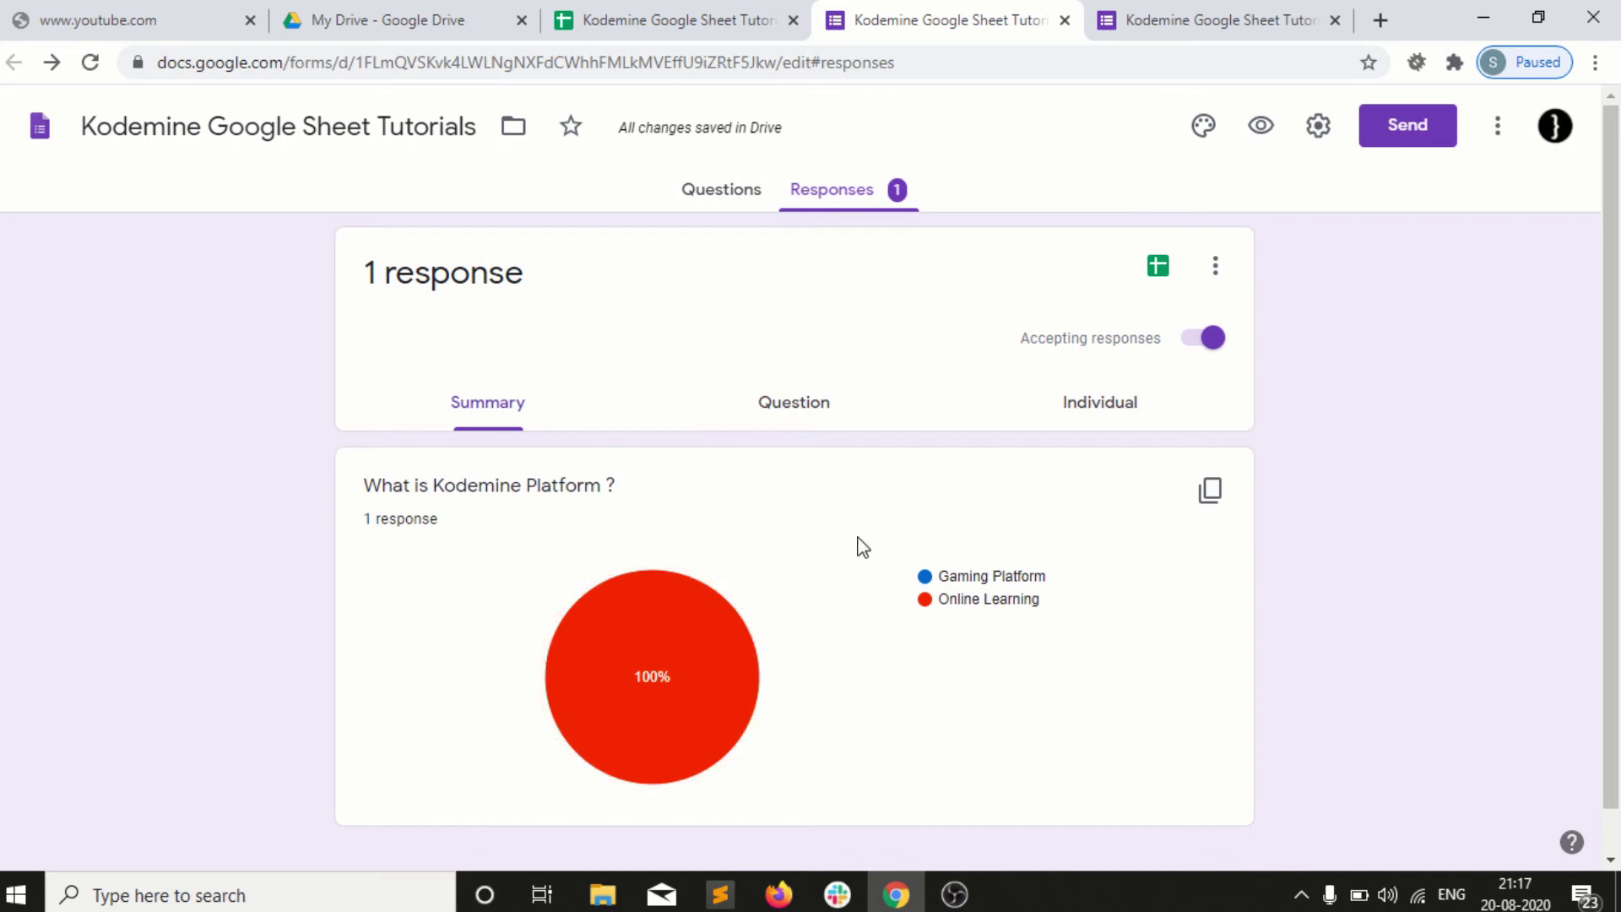
{"action": "left_click", "coordinate": [807, 416]}
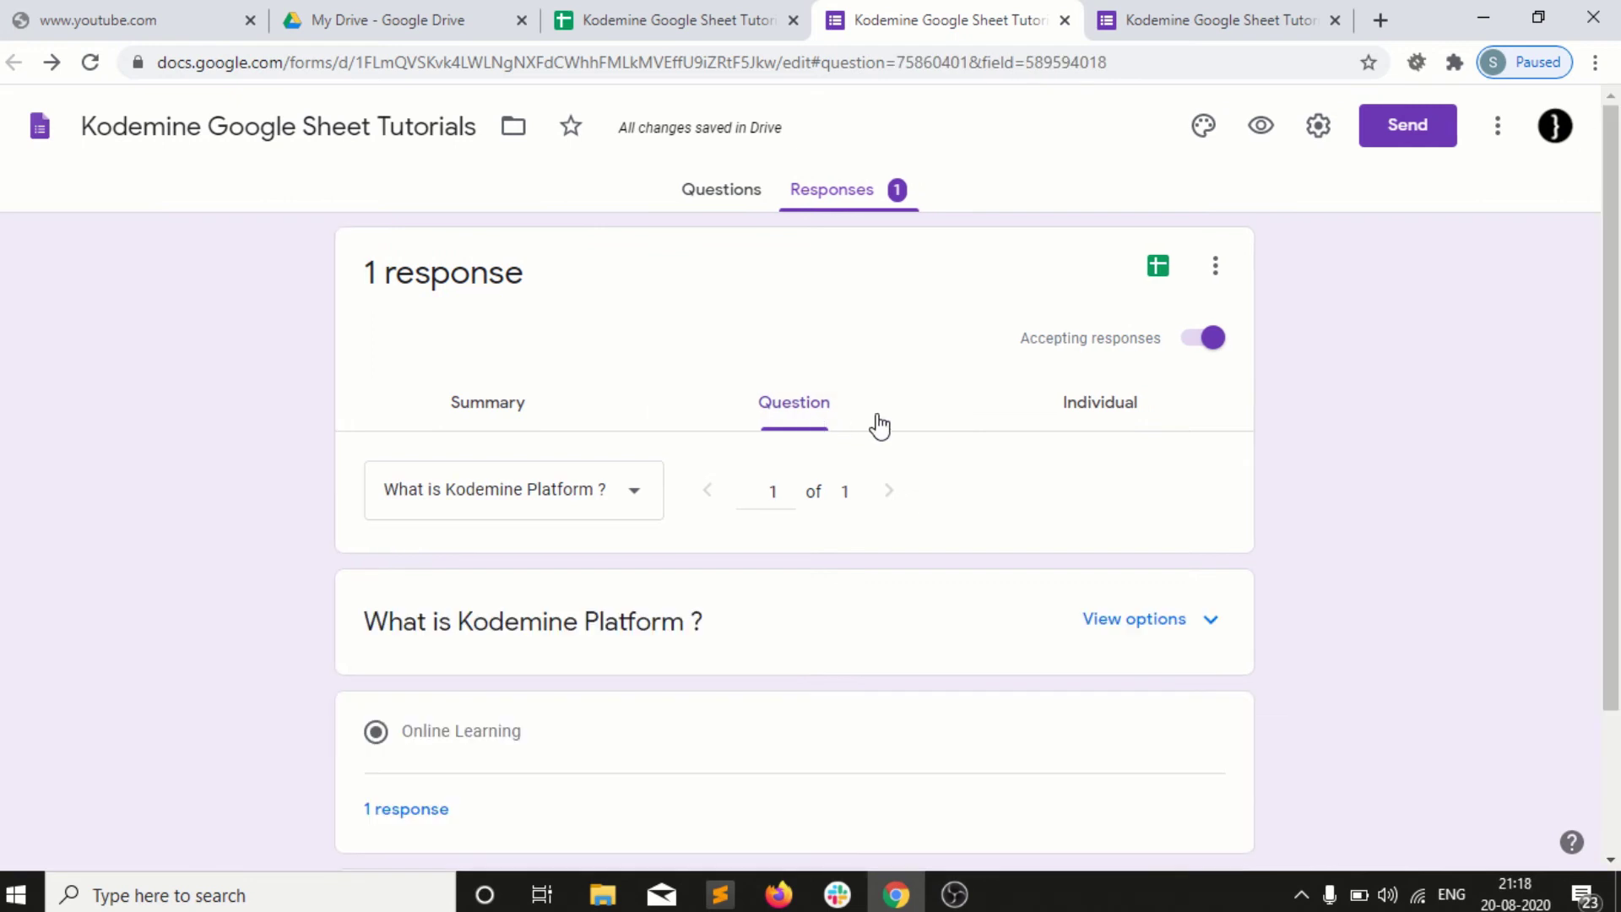
{"action": "left_click", "coordinate": [1102, 416]}
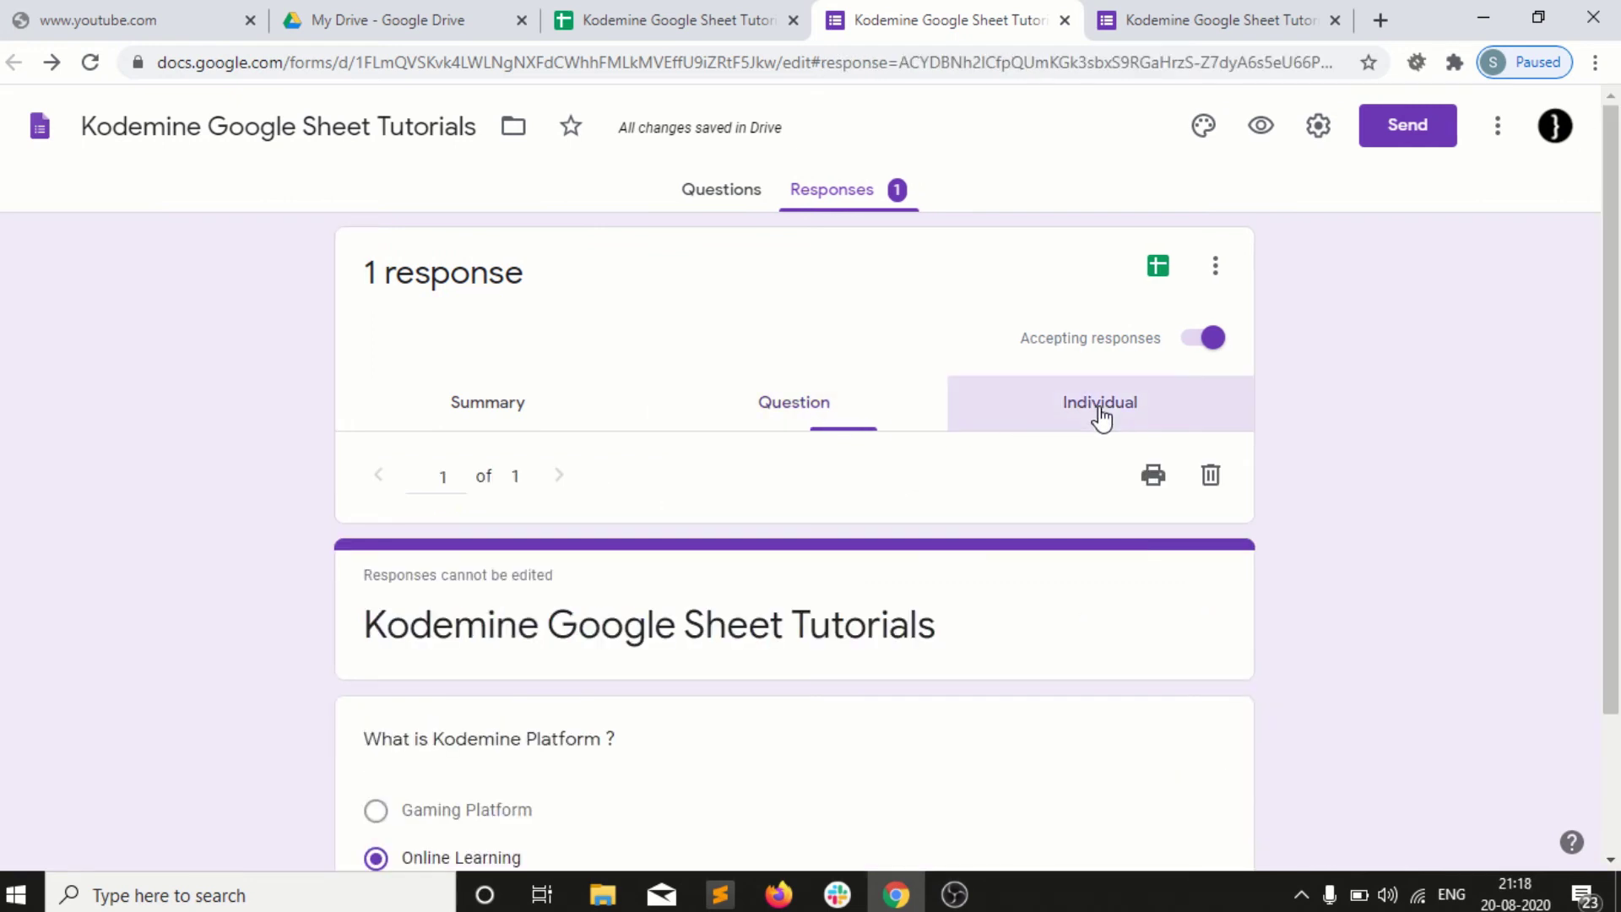
{"action": "scroll", "coordinate": [780, 674], "scroll_direction": "down", "scroll_amount": 2}
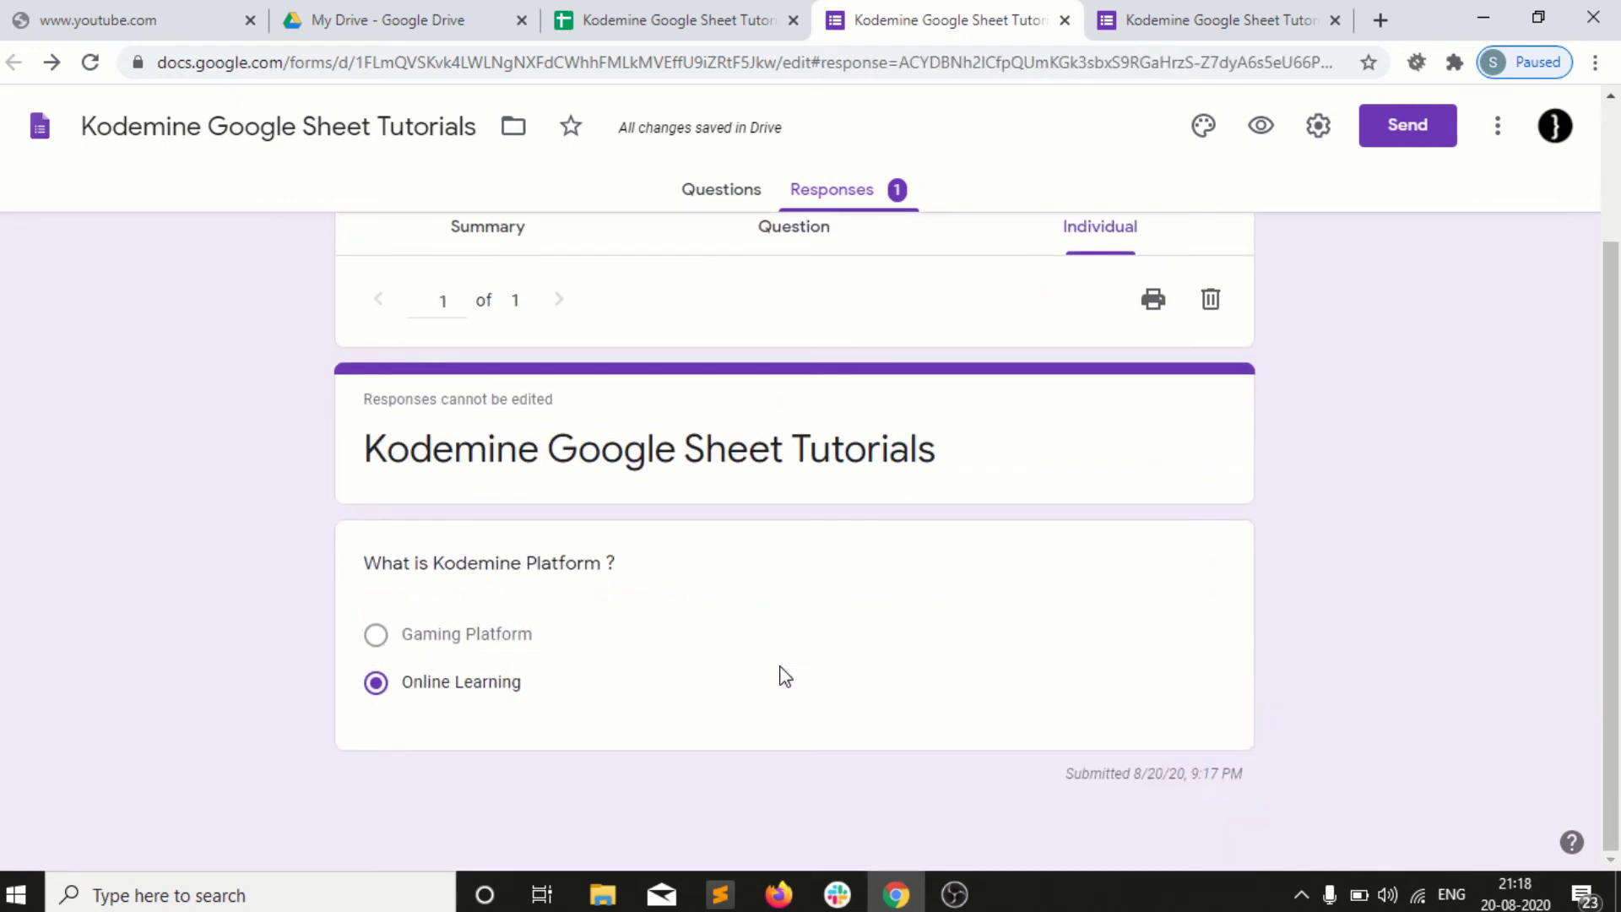
{"action": "scroll", "coordinate": [785, 676], "scroll_direction": "up", "scroll_amount": 1}
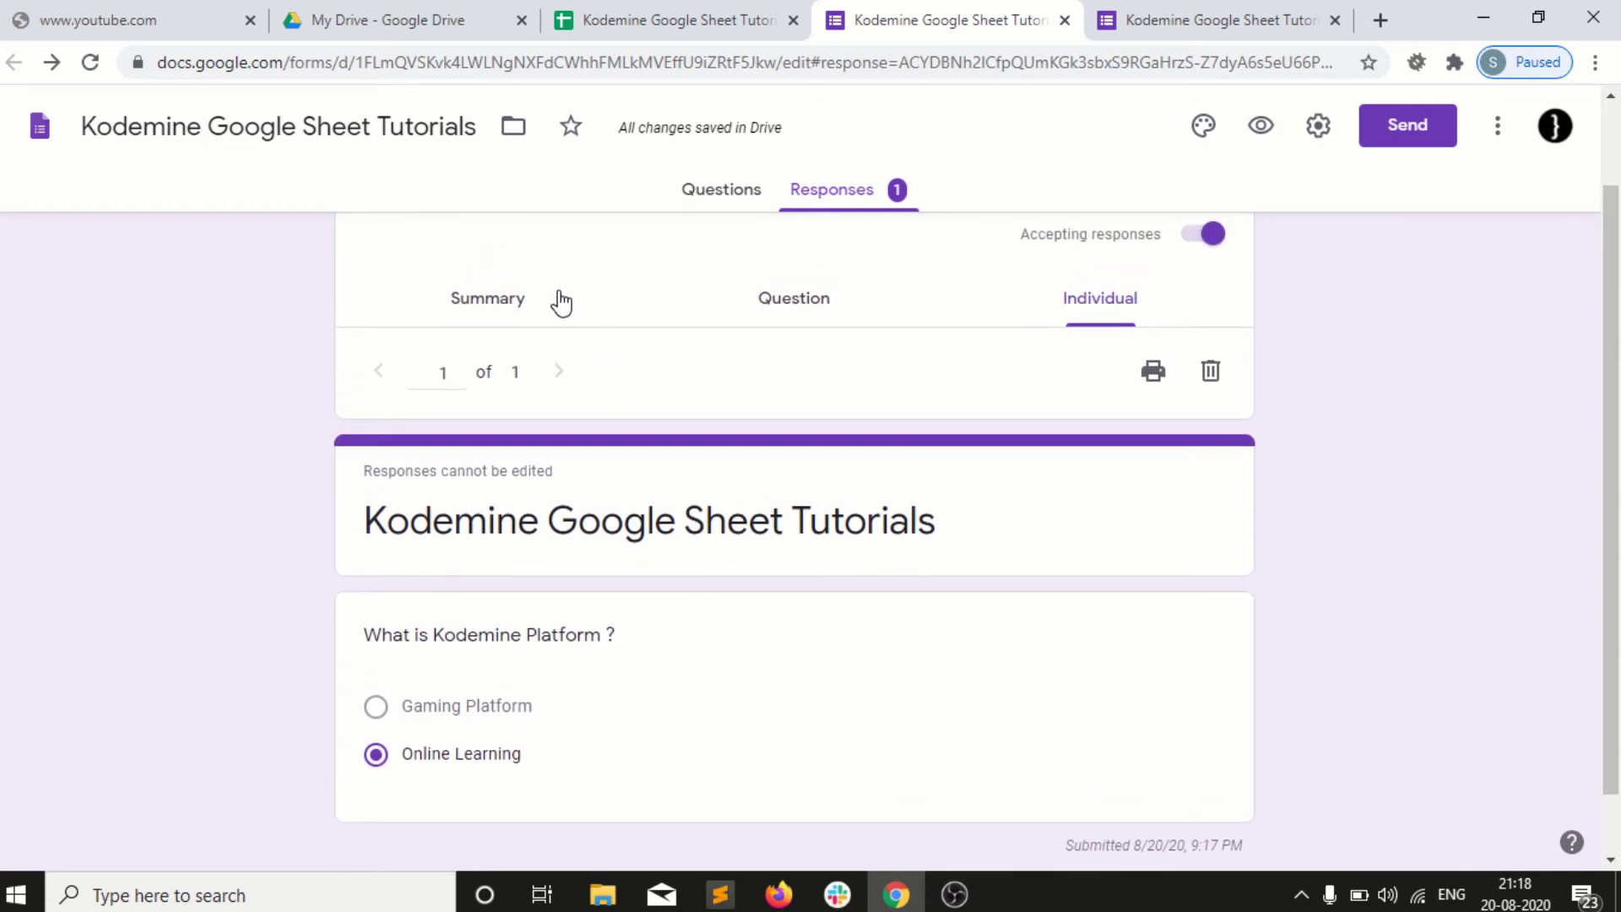
{"action": "left_click", "coordinate": [528, 310]}
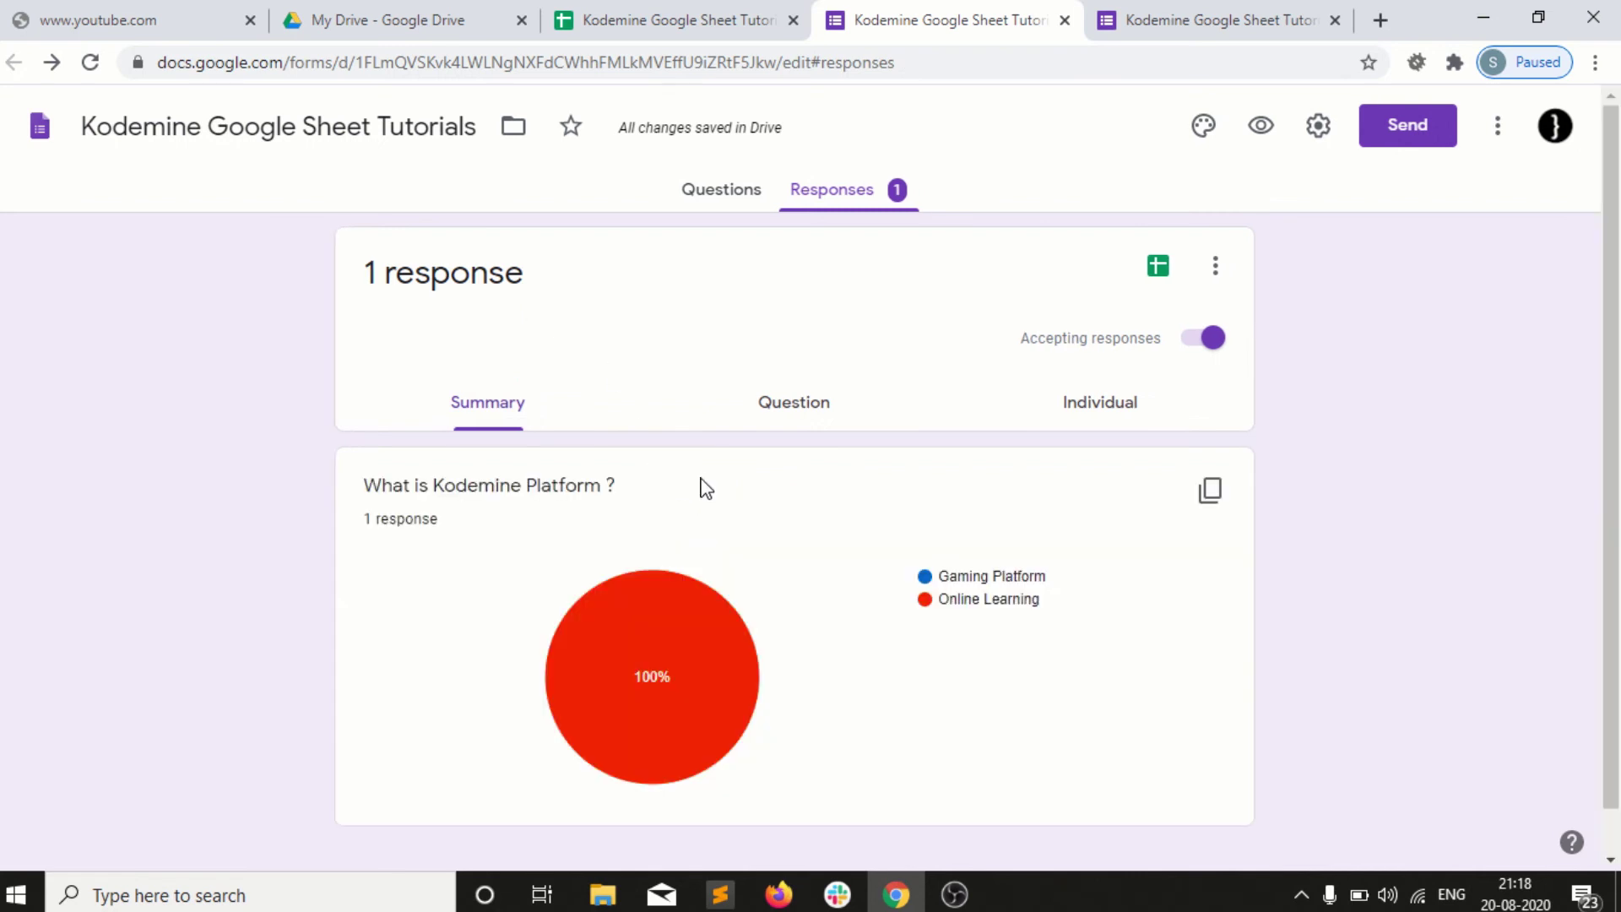
Submit another response choosing 'Gaming Platform' and return to the 50/50 summary
{"action": "left_click", "coordinate": [1252, 15]}
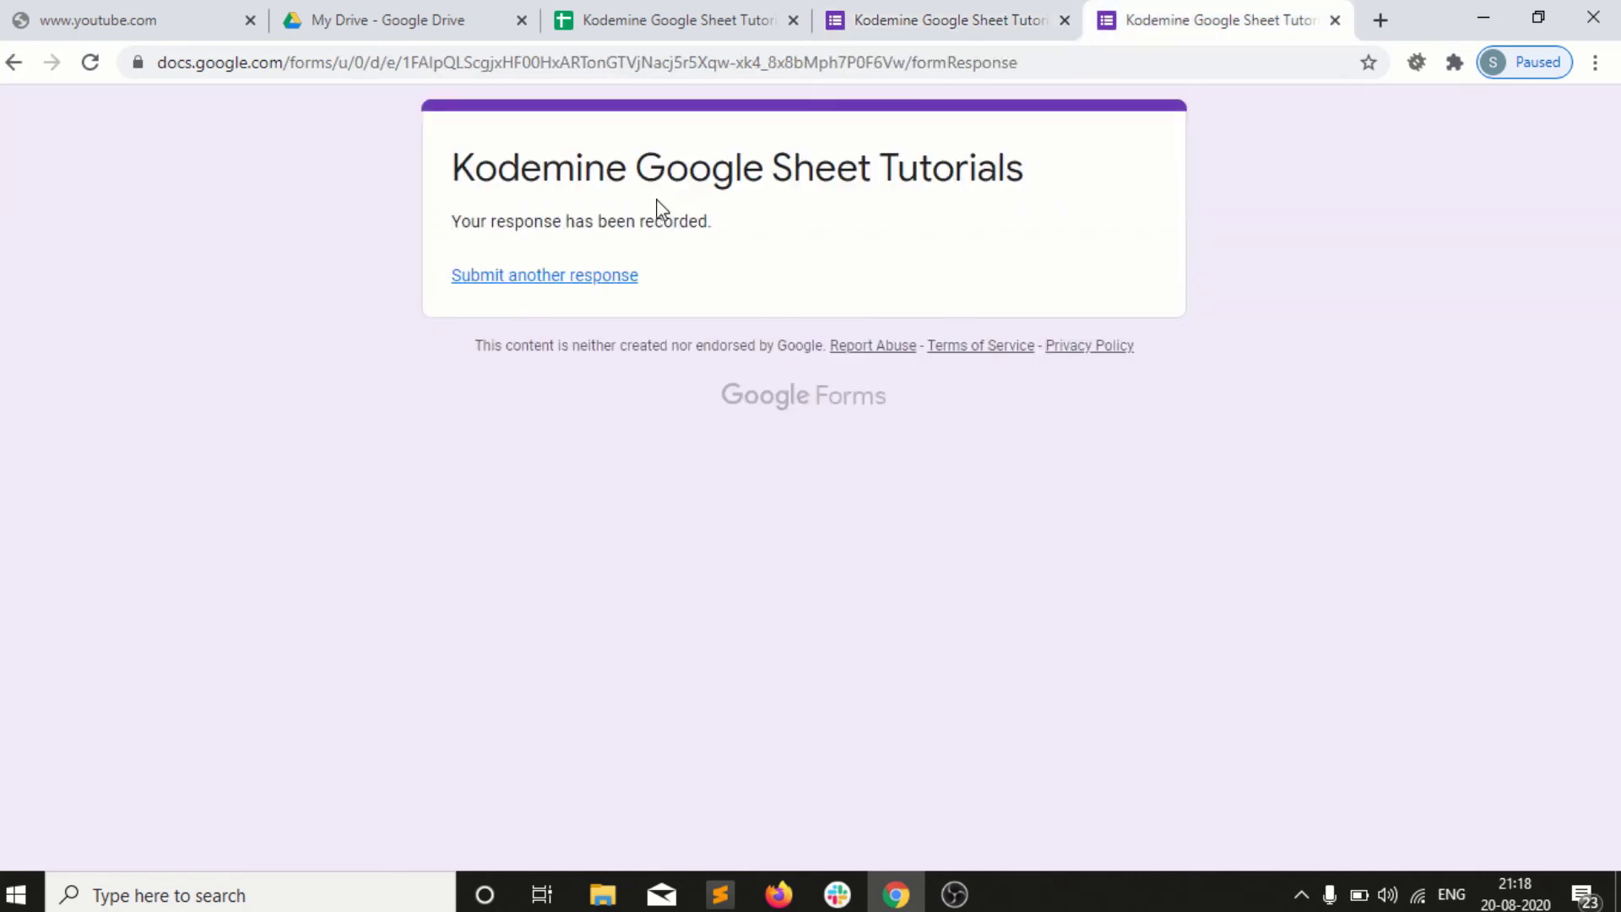
{"action": "left_click", "coordinate": [611, 293]}
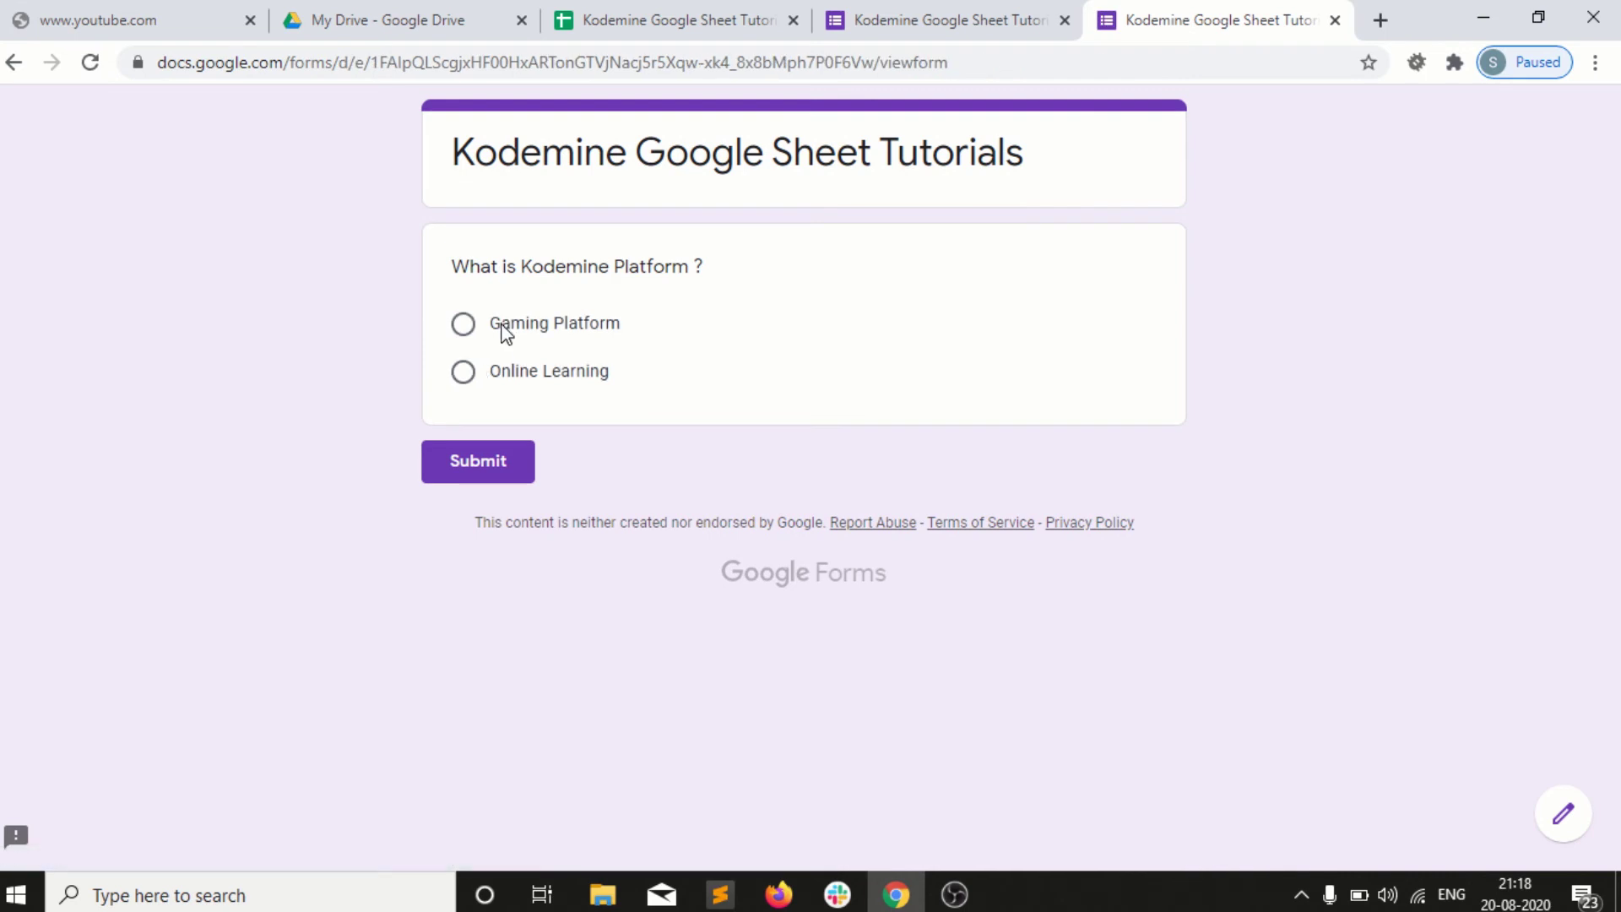
{"action": "left_click", "coordinate": [505, 332]}
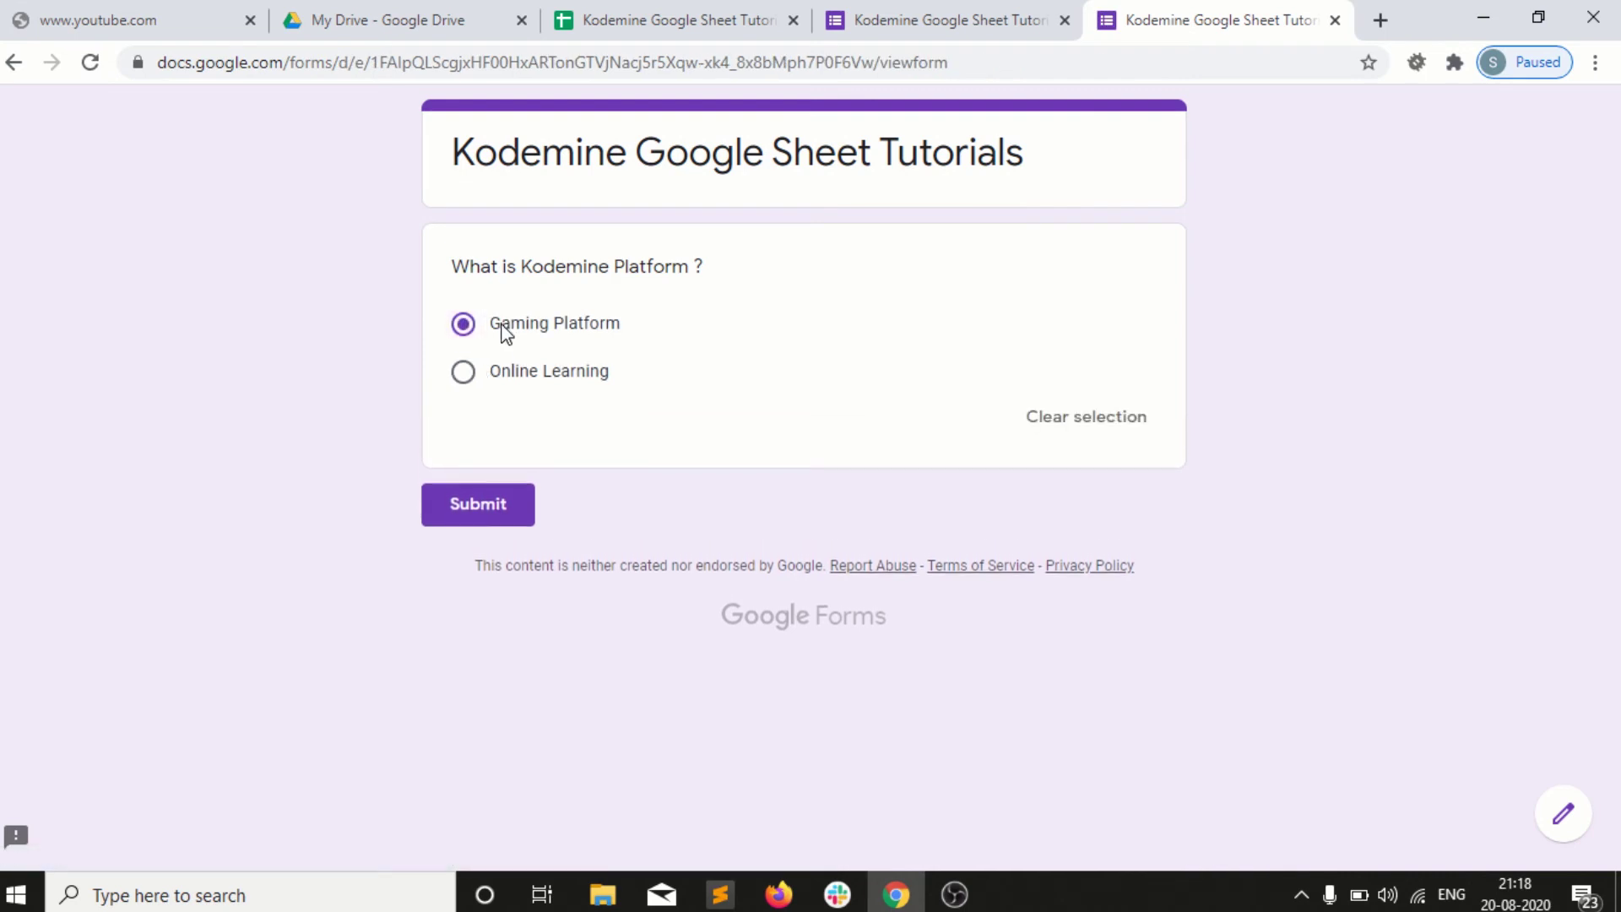
{"action": "left_click", "coordinate": [463, 519]}
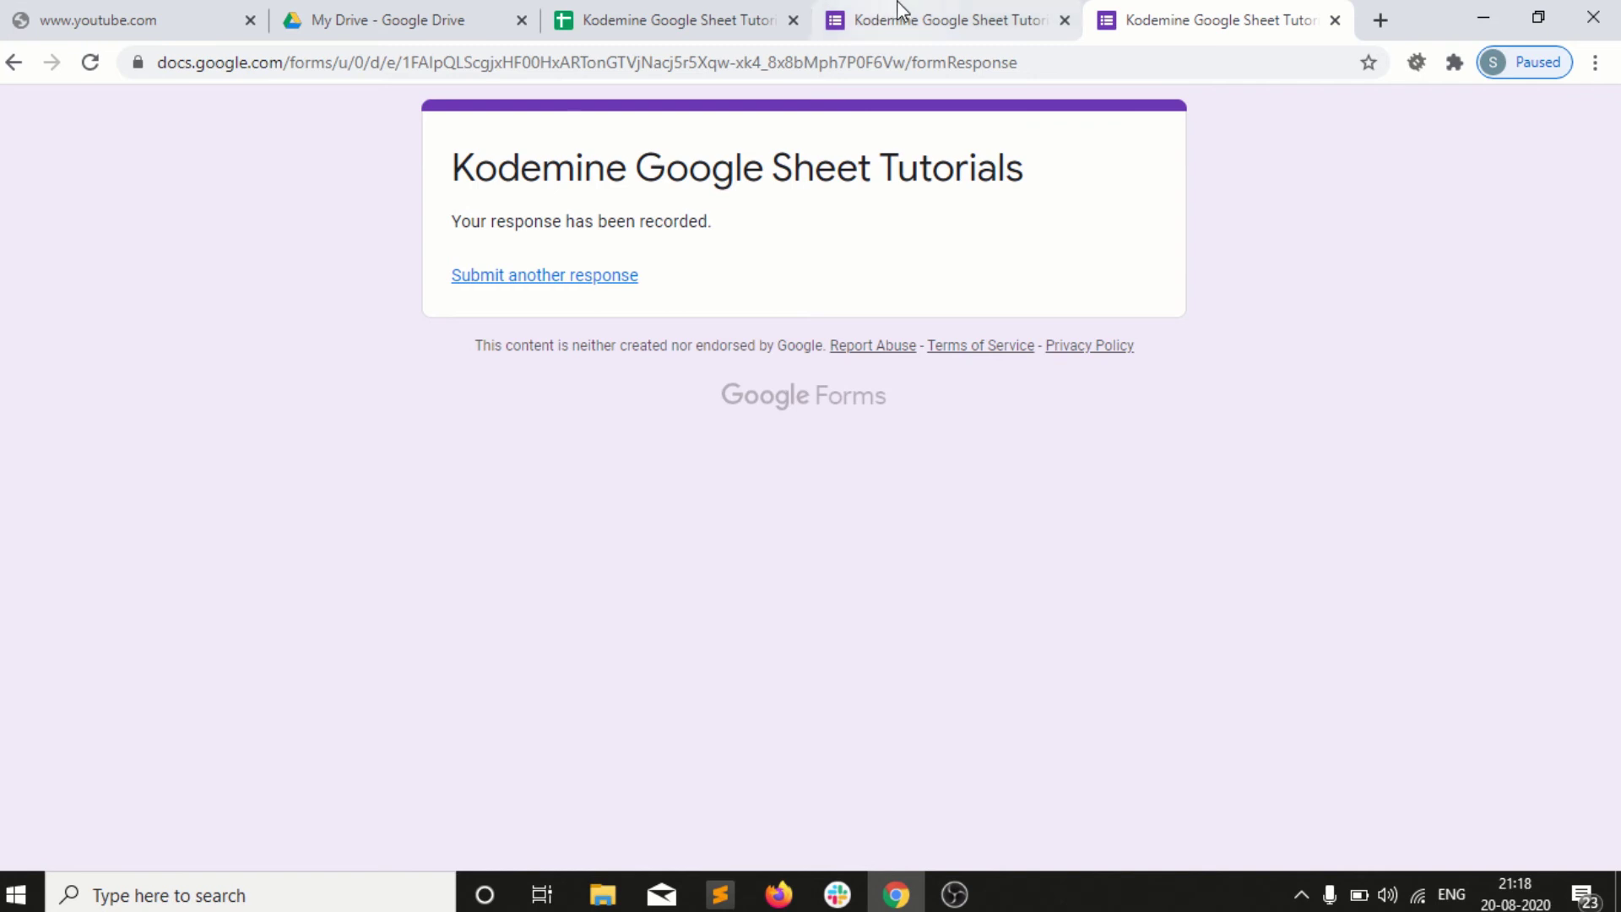
{"action": "left_click", "coordinate": [903, 10]}
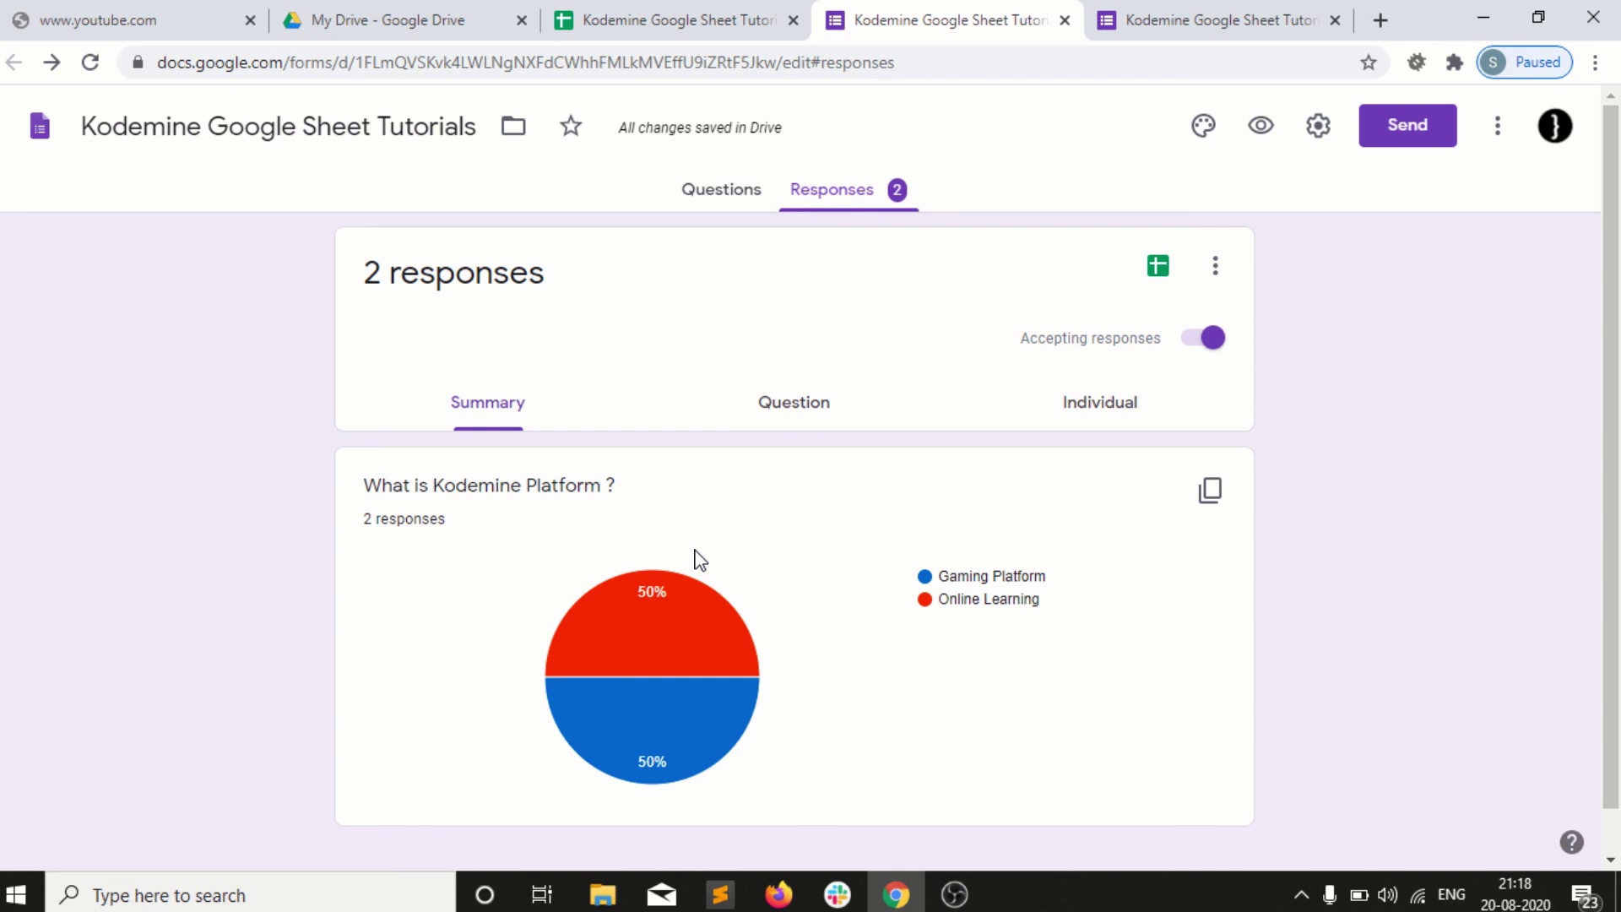
Switch to the Questions view showing 'What is Kodemine Platform ?' and its options
{"action": "left_click", "coordinate": [731, 195]}
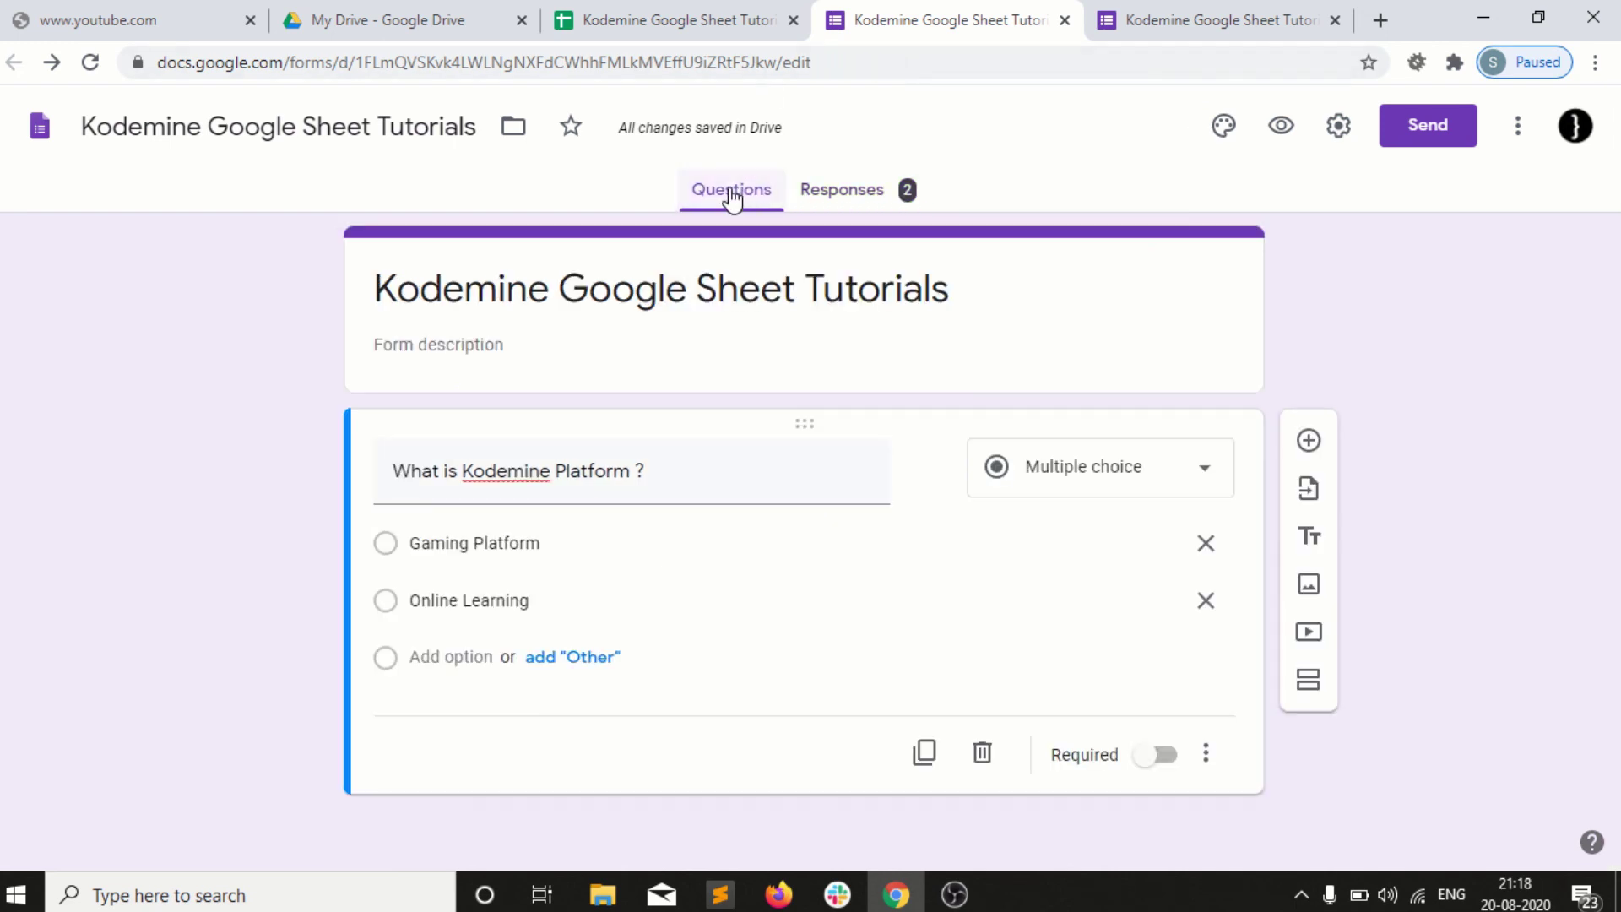